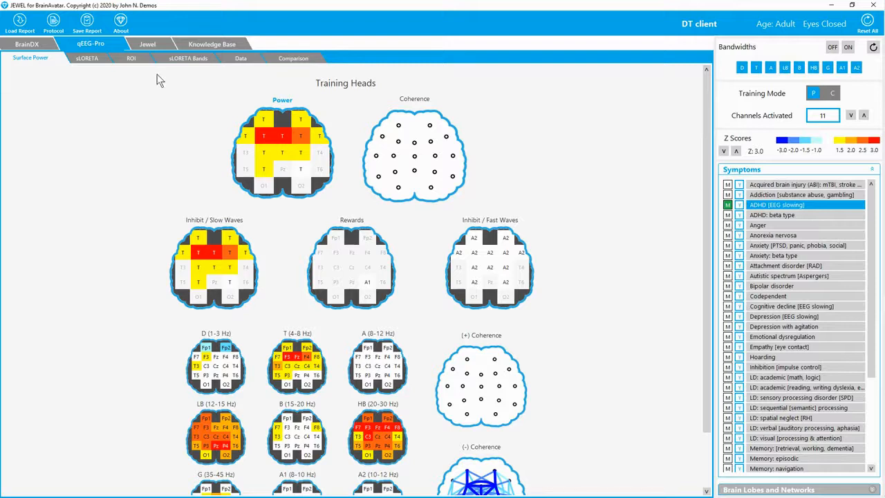
View the Jewel power training heads with ranked sites limited to 4, 2 and the single highest site, and return to the highest 6 sites
left_click(149, 44)
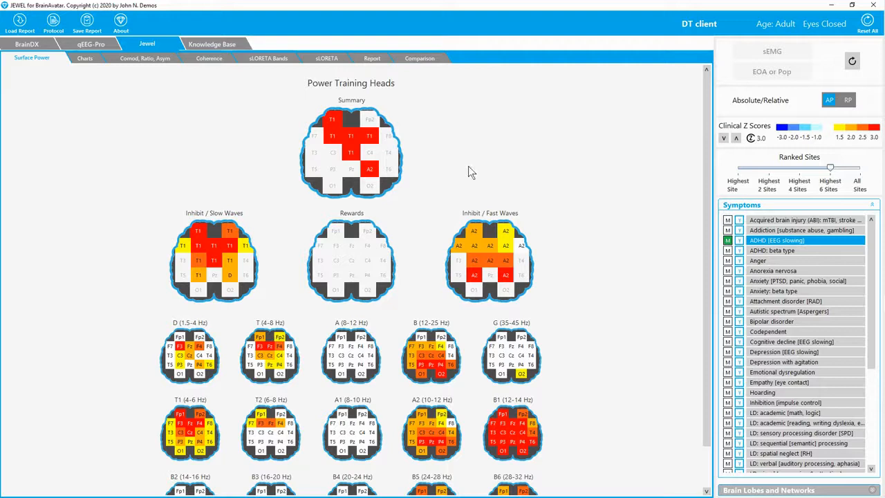
left_click(808, 168)
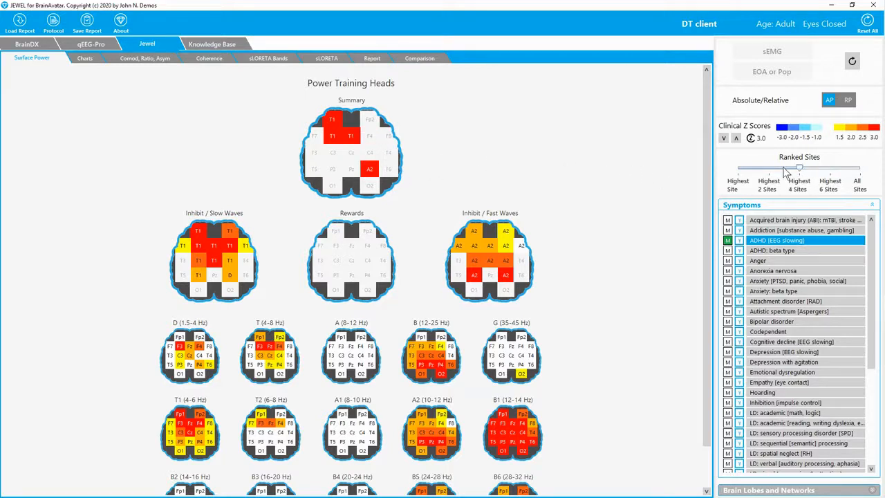
left_click(784, 170)
left_click(757, 170)
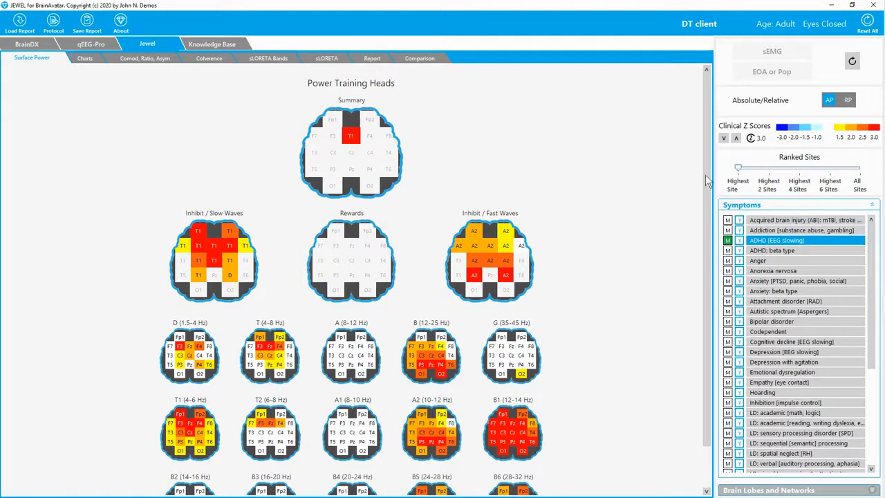
left_click(821, 169)
left_click(822, 172)
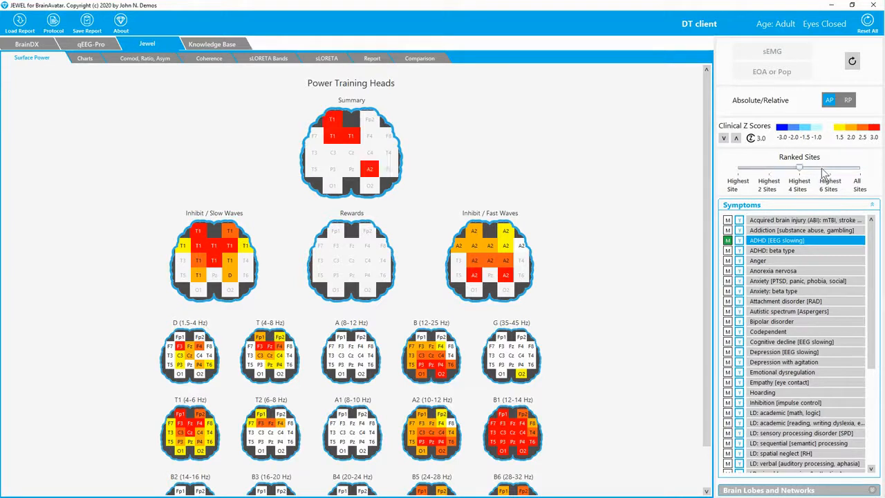
left_click(823, 171)
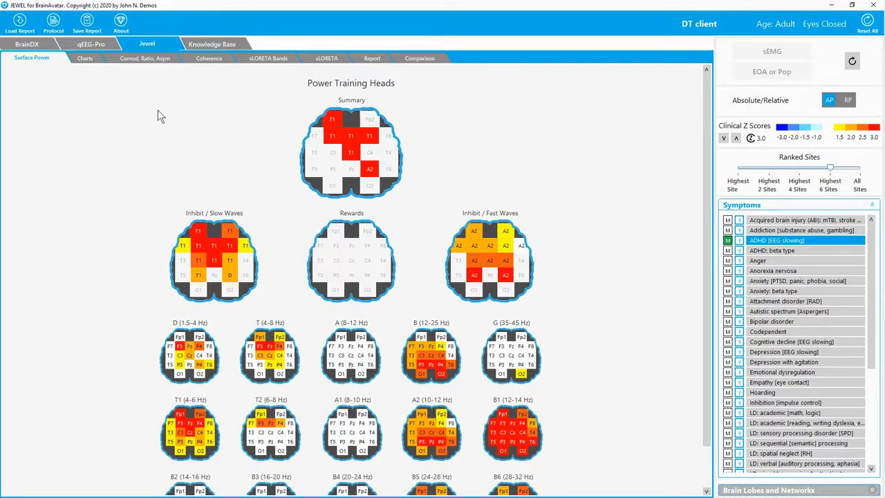
Start creating Jewel protocols for 2-channel Discovery amplitude training, disable Fp1 & Fp2, and select the 1st protocol, Fz-F3 DT,B,H
left_click(53, 22)
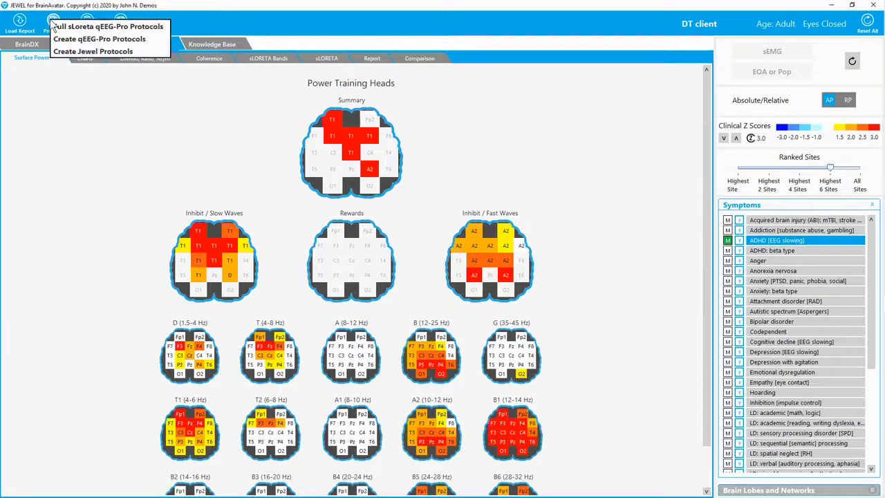
left_click(80, 53)
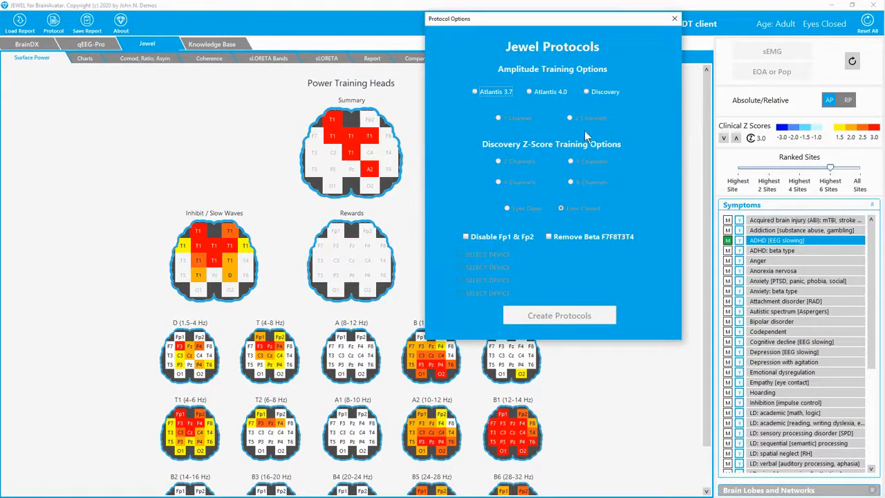
left_click(596, 91)
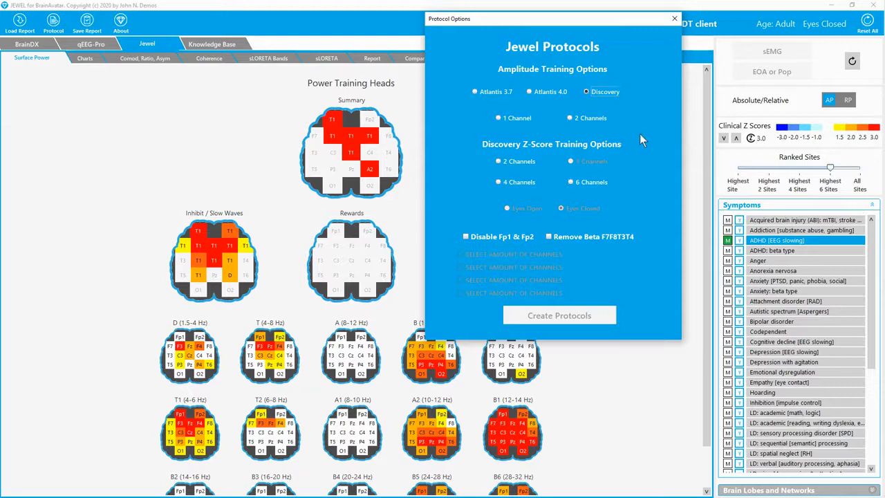
left_click(590, 119)
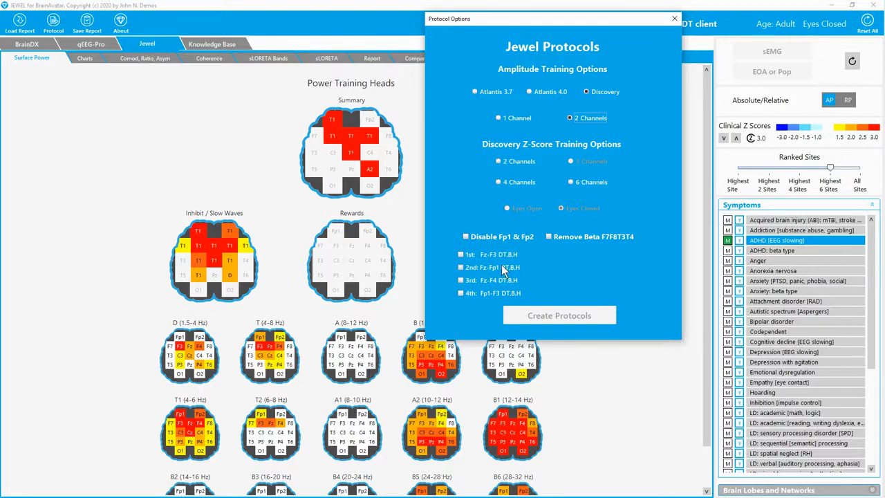
left_click(472, 235)
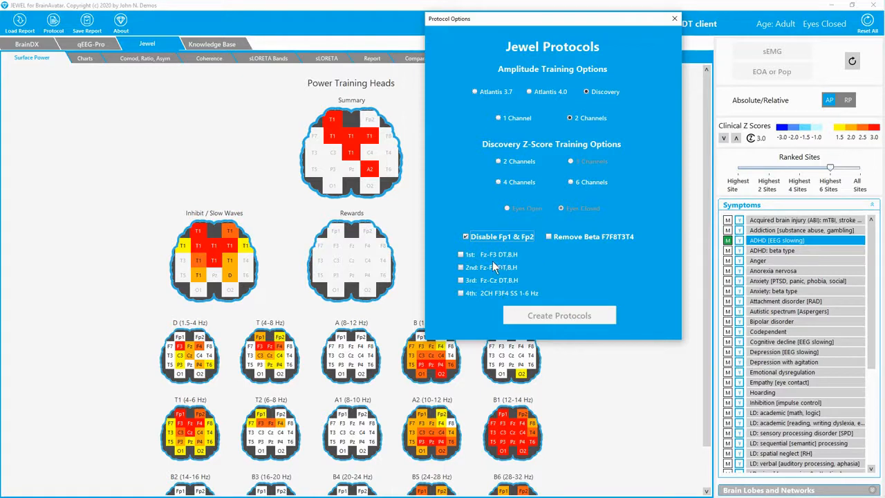
left_click(460, 255)
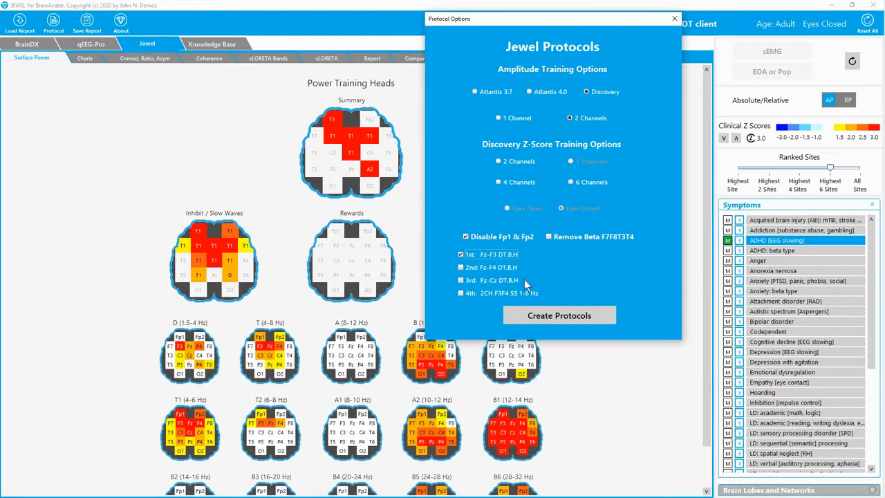
Add the 4-channel Discovery Z-score protocol F3F4FzCz_EC-Z-PS and create the selected Jewel protocols, closing the resulting folder
left_click(505, 181)
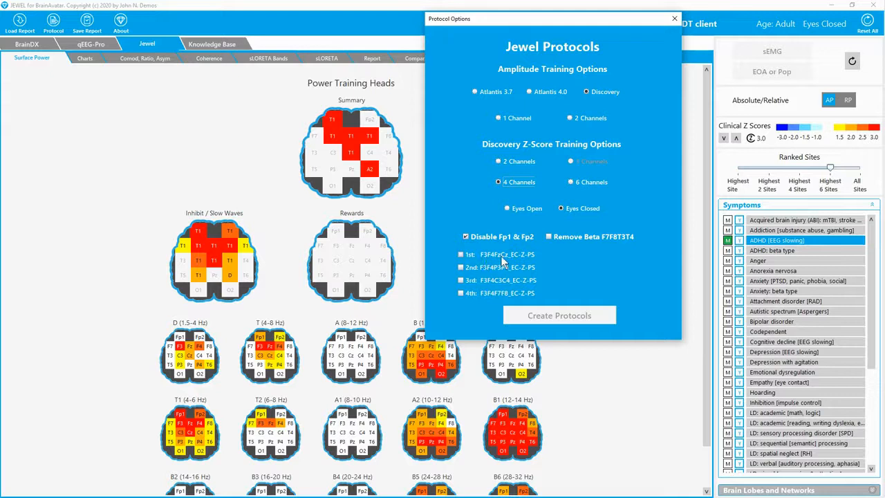
left_click(468, 256)
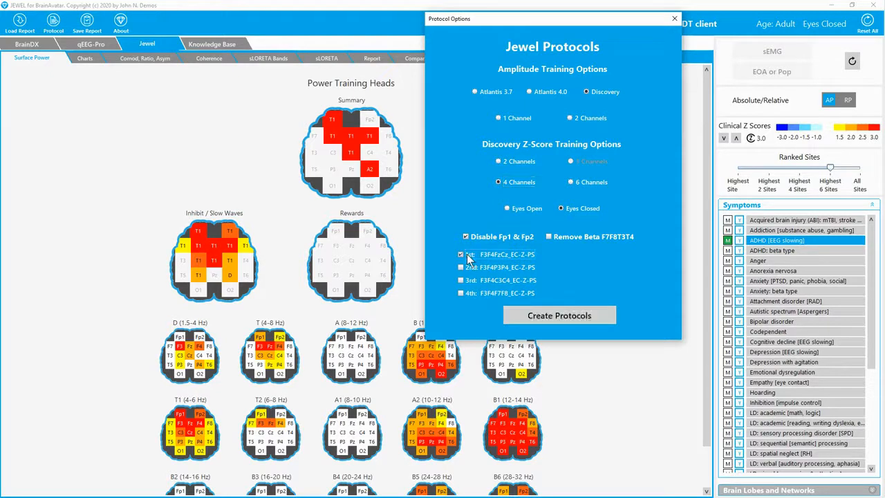
left_click(553, 322)
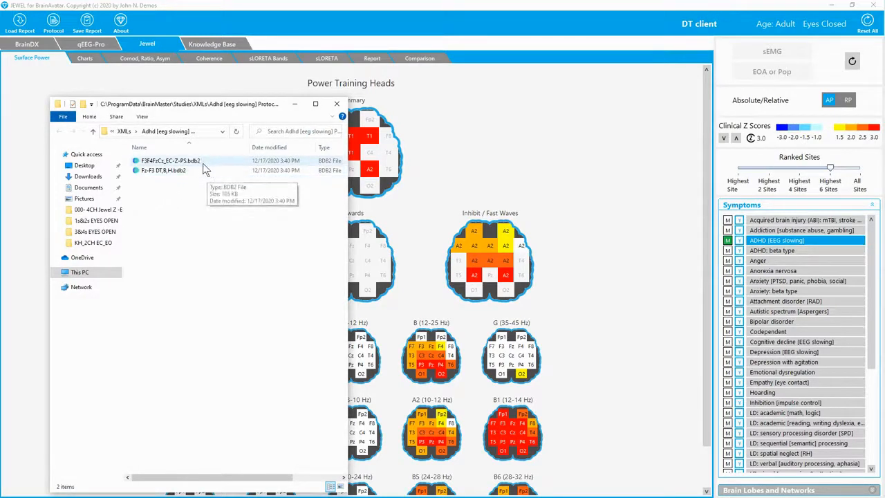
left_click(442, 135)
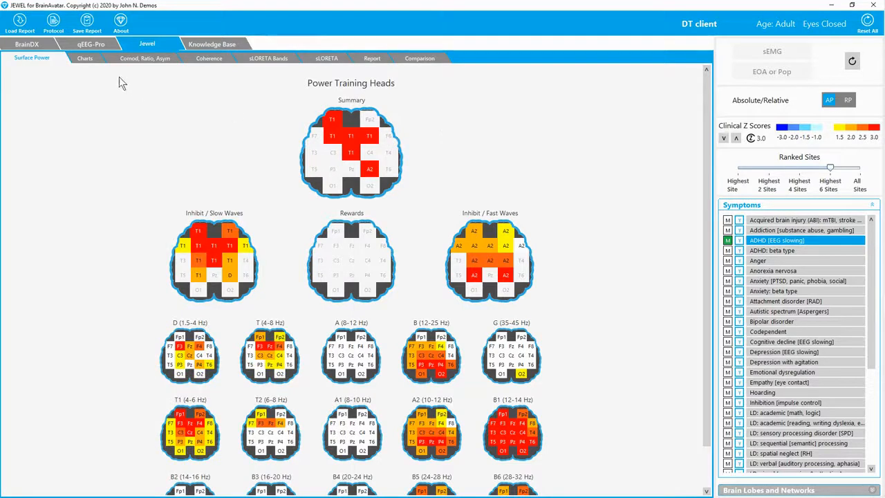
Start creating qEEG-Pro protocols and select the 1st 4-channel option, F3F4FzCz Z-score
left_click(92, 45)
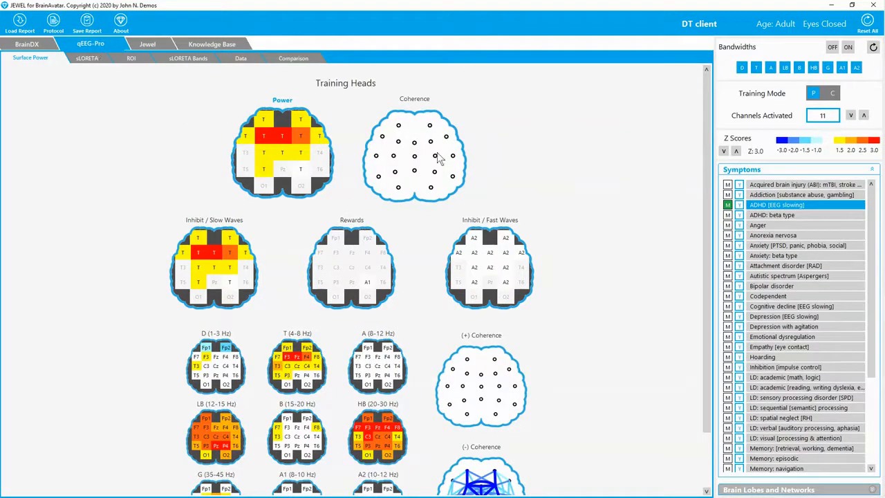
left_click(53, 20)
left_click(73, 38)
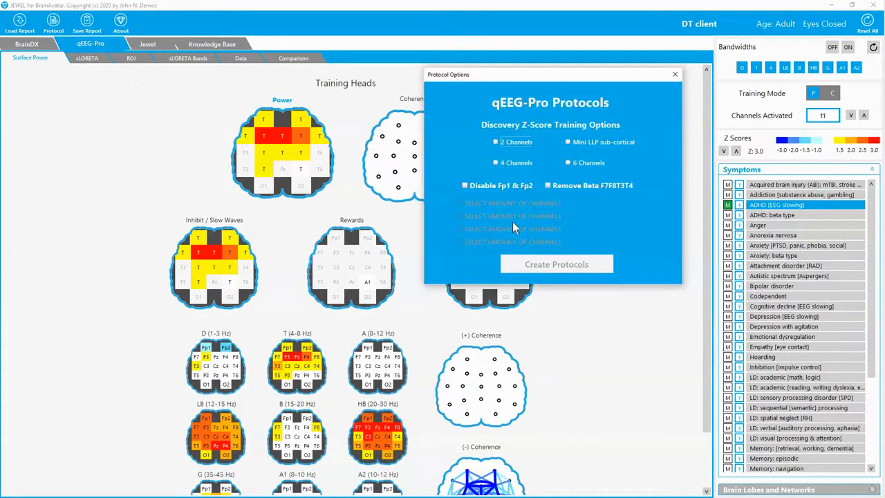
left_click(517, 161)
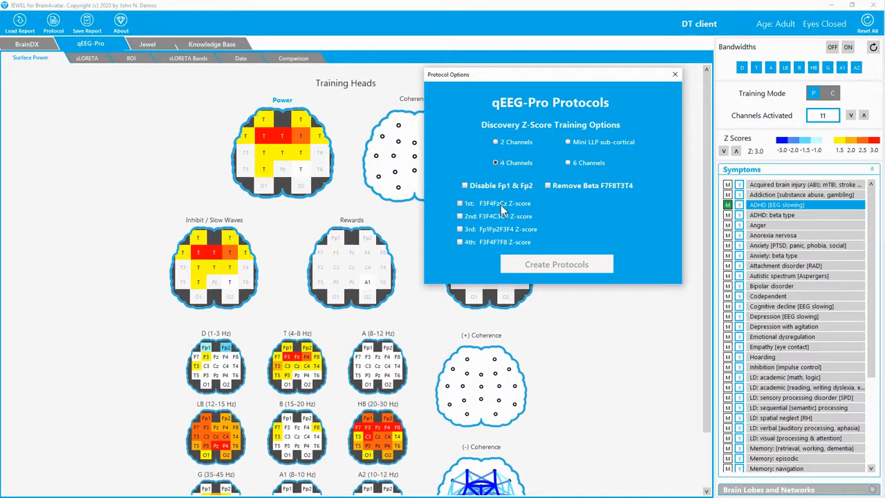
left_click(460, 203)
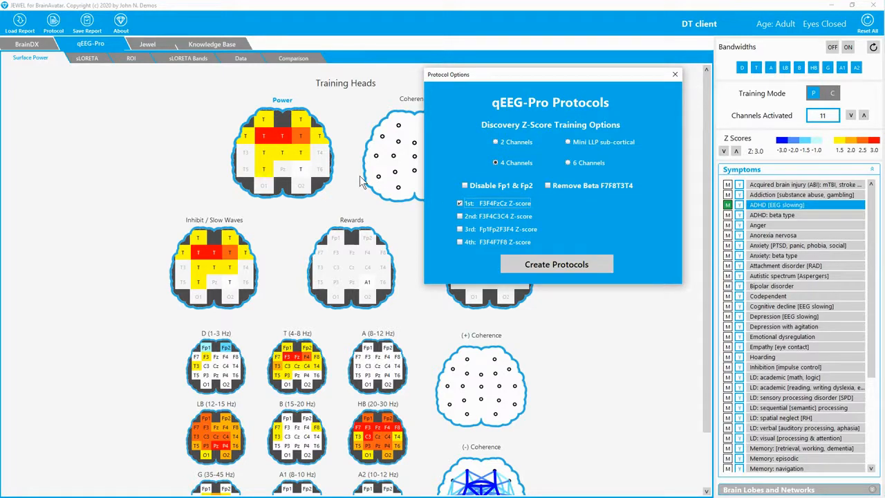
Add the Mini LLP sub-cortical protocol Posterior CG P3P3CzPzO1O2 Z-score with Fp1 & Fp2 disabled, and create the qEEG-Pro protocols
left_click(584, 142)
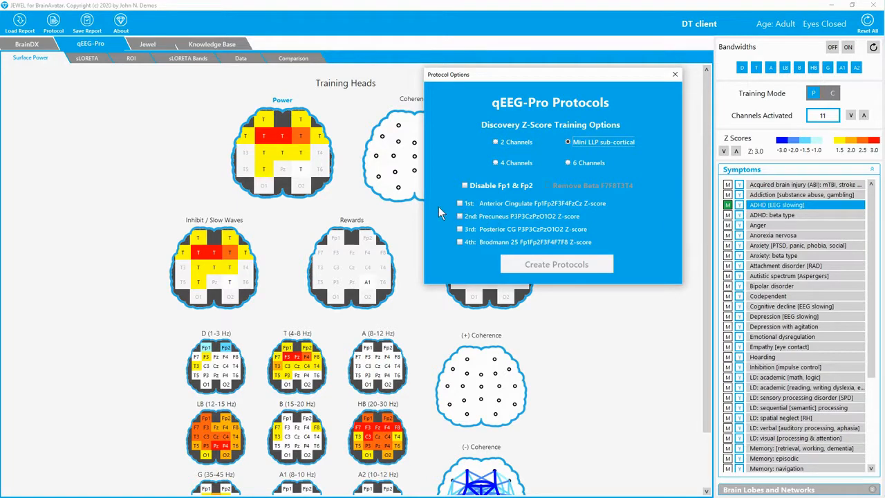
left_click(465, 185)
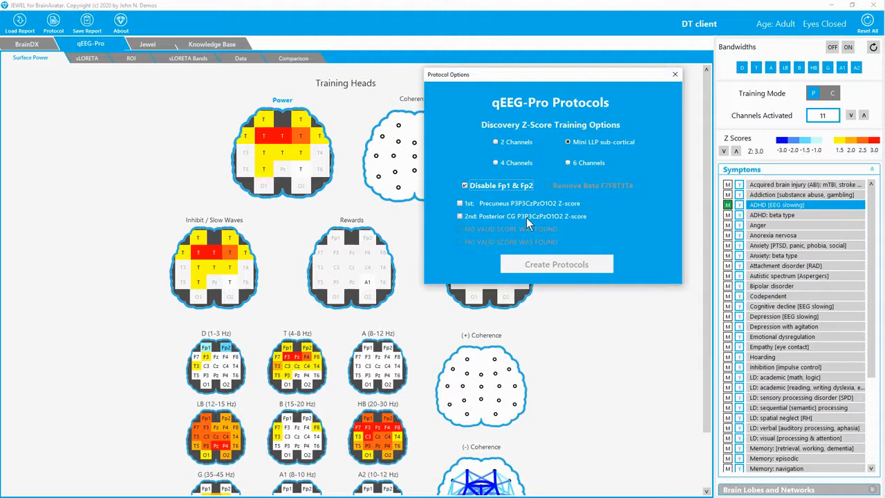
left_click(459, 215)
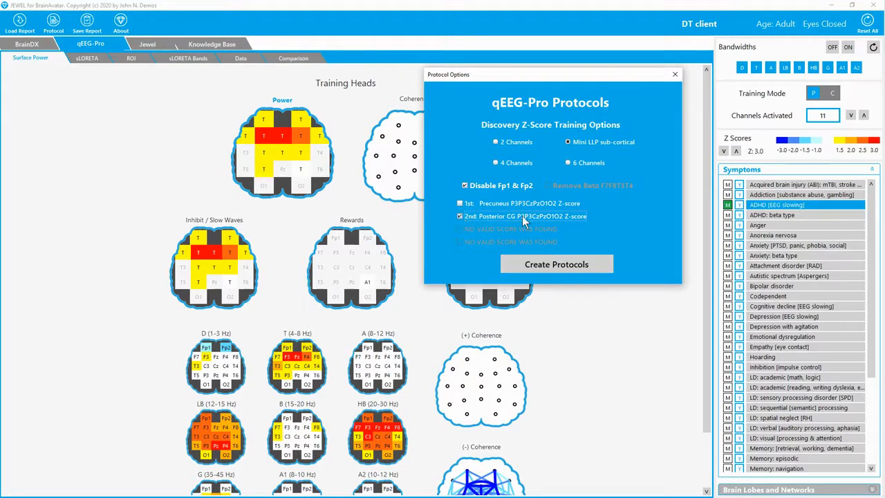
left_click(550, 263)
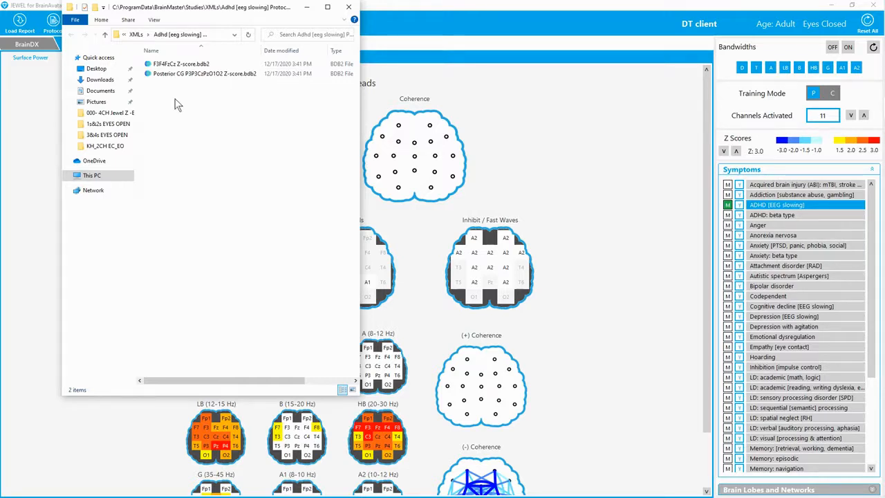
Copy the name of the F3F4FzCz Z-score protocol file without its extension, leaving the file name unedited
left_click_drag(205, 8, 392, 55)
left_click(382, 112)
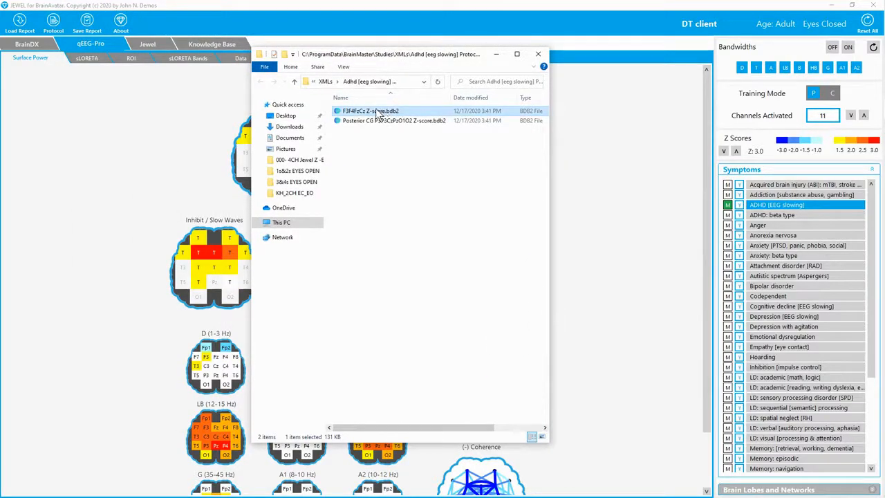
left_click(378, 113)
key("ctrl+c")
right_click(366, 113)
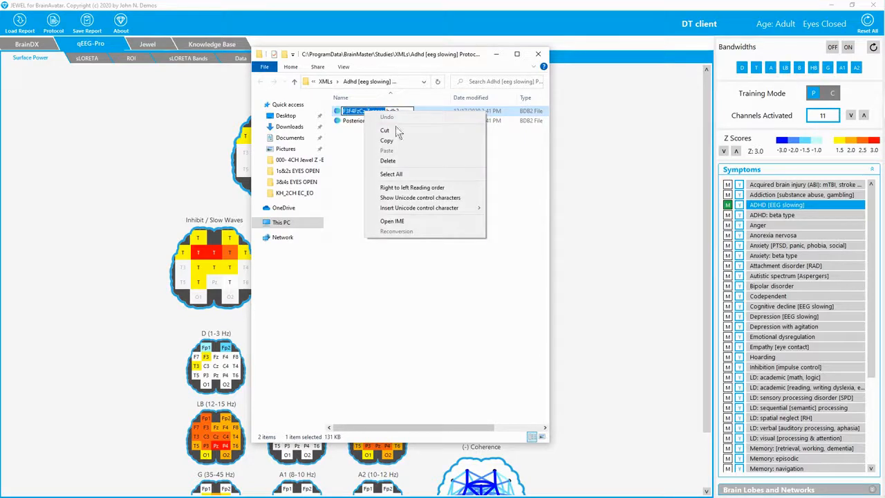
left_click(389, 141)
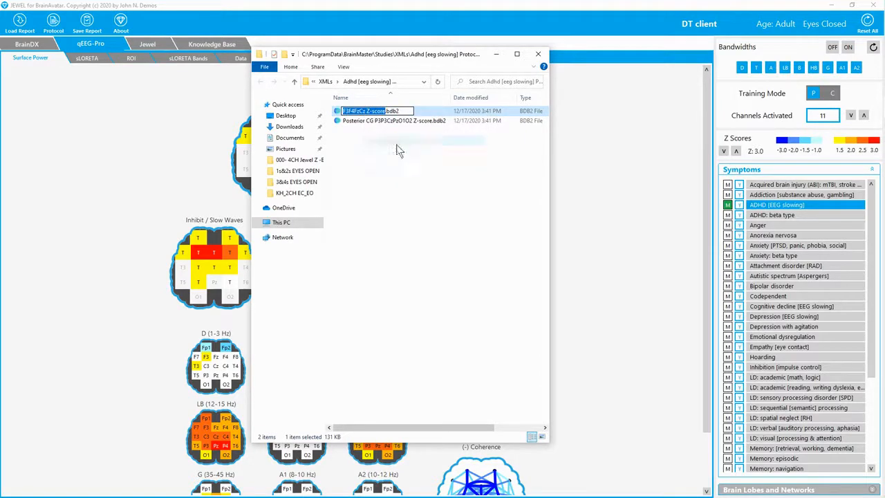
left_click(370, 184)
Open the F3F4FzCz Z-score.bdb2 file in BrainAvatar and choose to create a new study with its settings
left_click(336, 113)
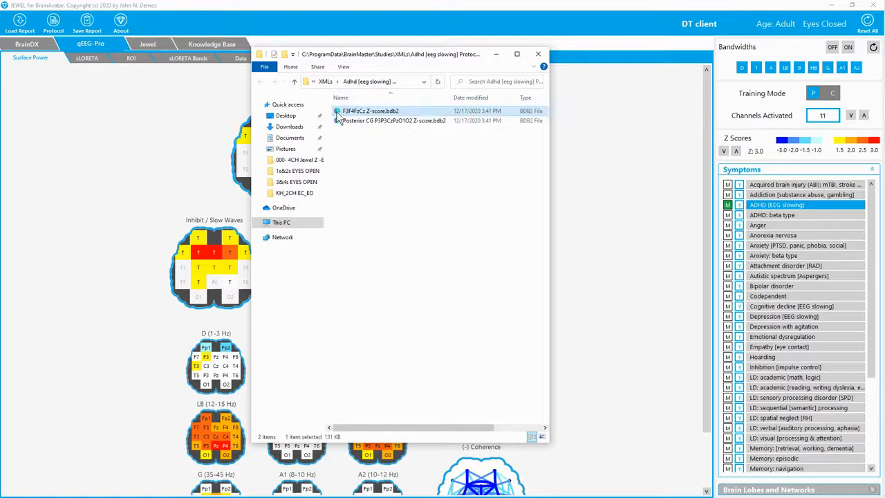
double_click(337, 114)
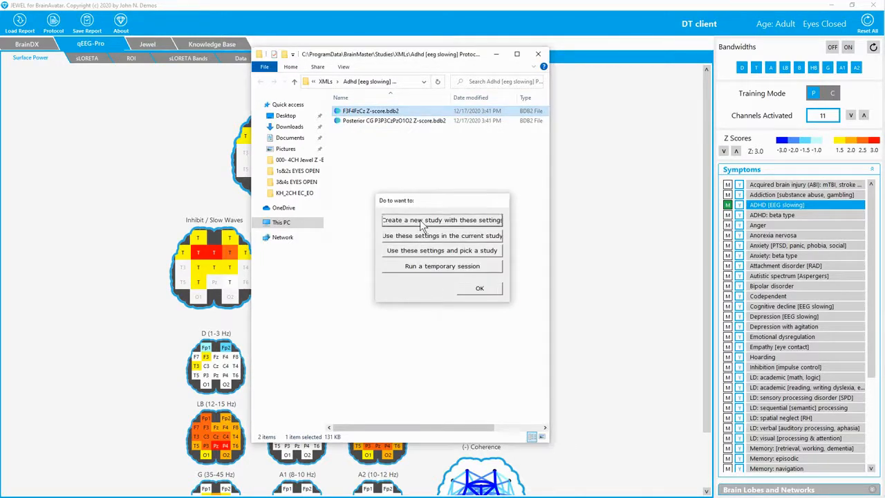
left_click(420, 220)
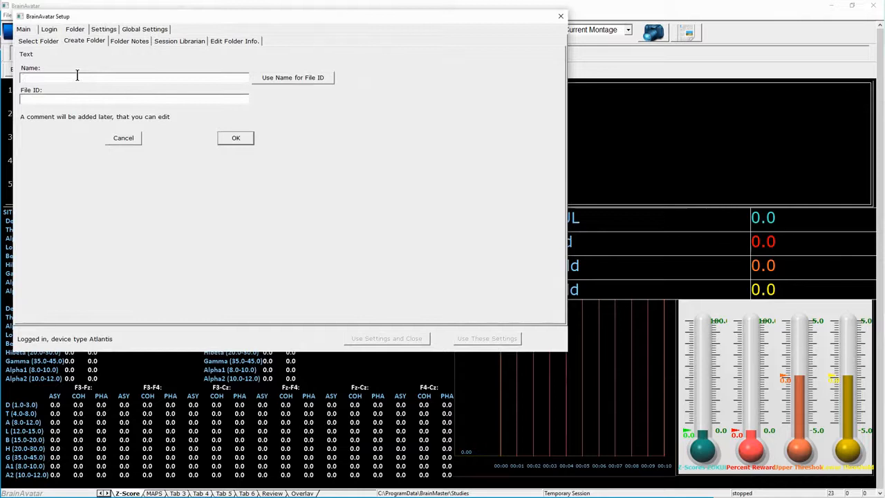
Name the new study folder DT F3F4FzCz Z-score, using the copied protocol name, and create it with the current settings
type("DT")
right_click(48, 79)
left_click(82, 119)
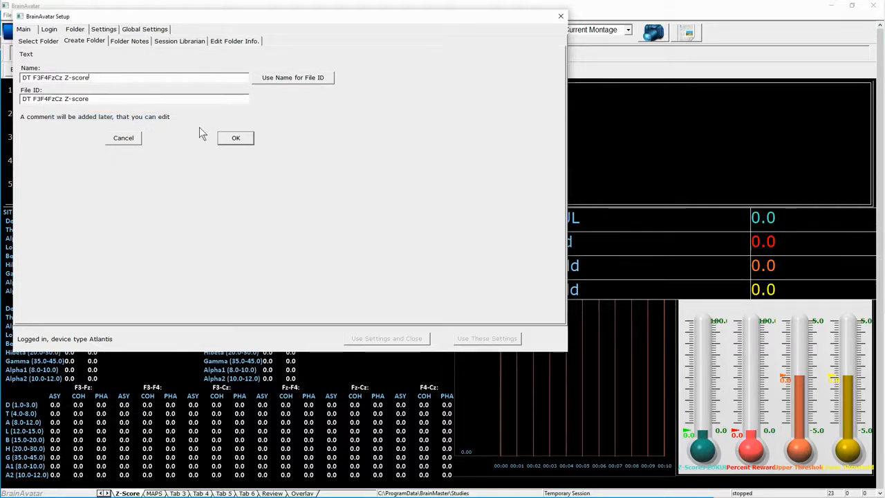
left_click(234, 139)
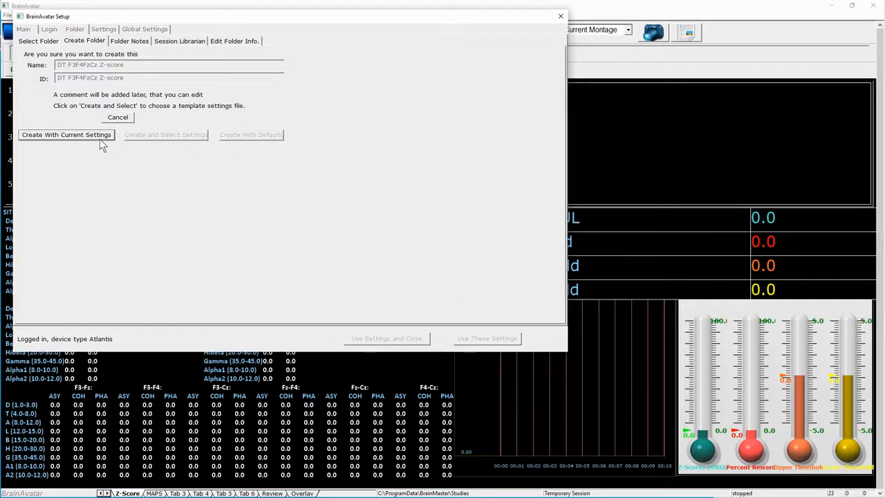
left_click(69, 137)
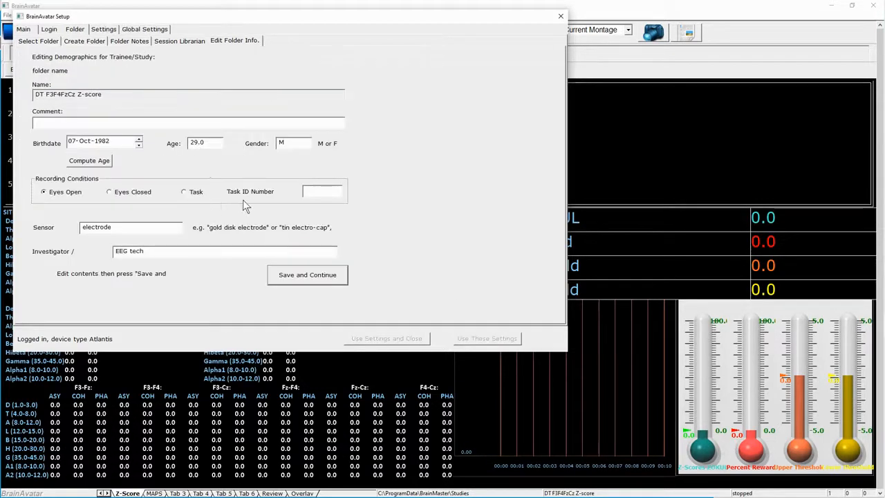
Set the trainee's age to 33, apply the study settings, and close BrainAvatar
type("33")
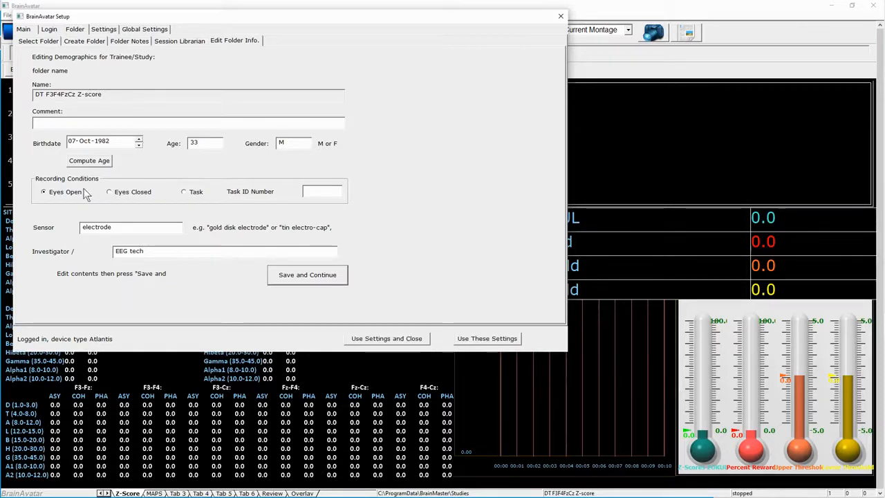
left_click(388, 338)
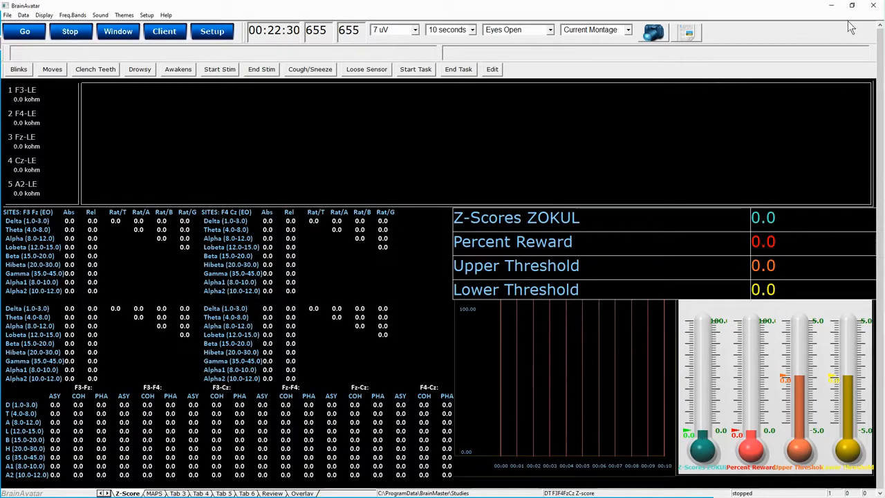
left_click(874, 9)
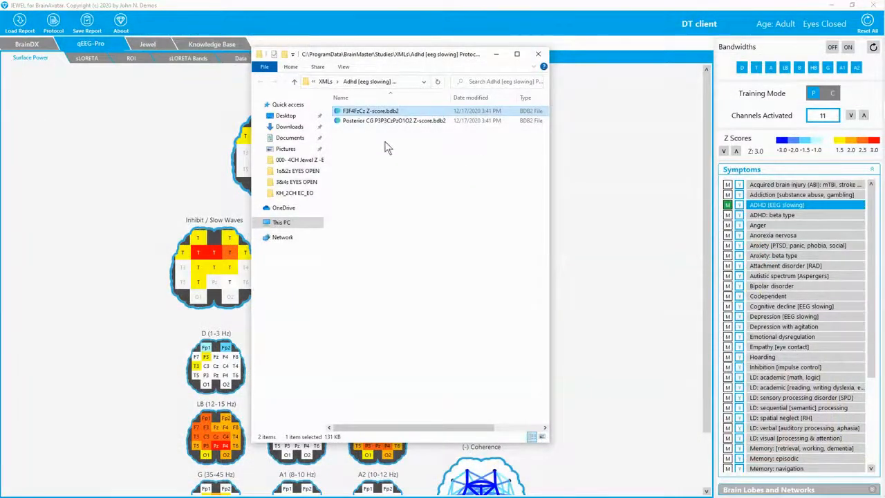
Copy the name of the Posterior CG P3P3CzPzO1O2 Z-score protocol file without its extension, leaving the file name unedited
left_click(379, 123)
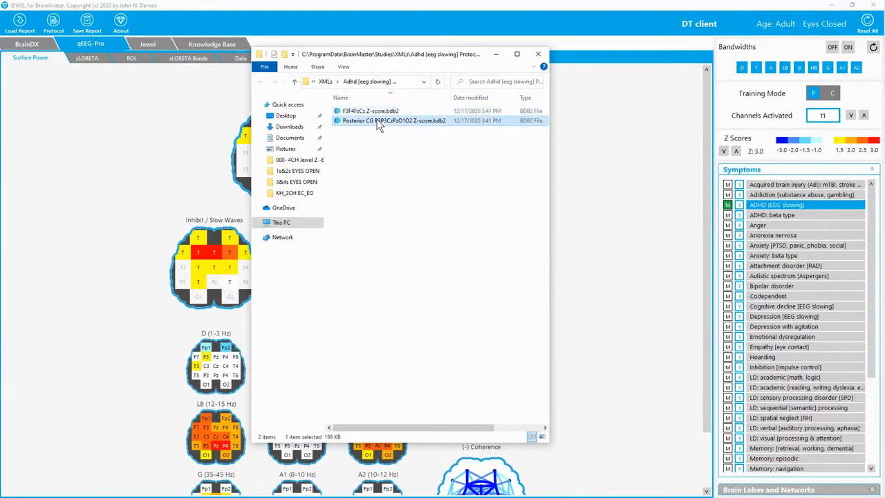
left_click(379, 123)
right_click(374, 120)
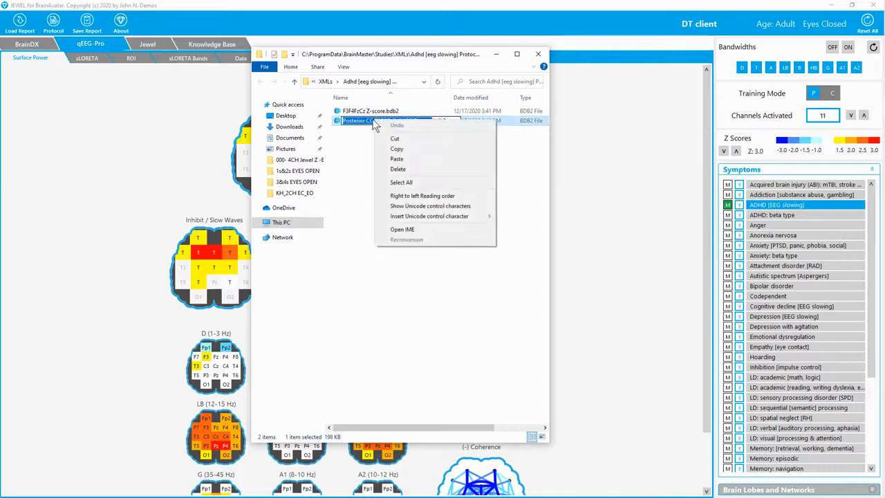
left_click(408, 149)
left_click(381, 177)
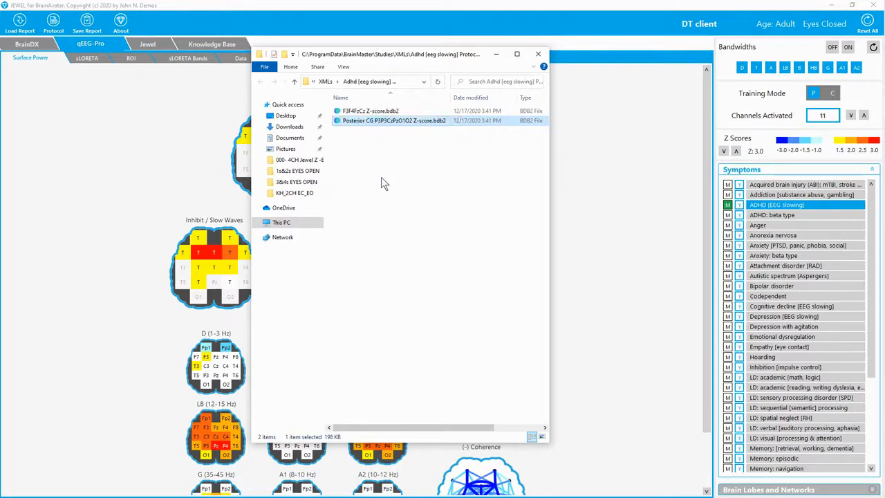
Open the Posterior CG protocol in BrainAvatar as a new study, naming its folder DT Posterior CG P3P3CzPzO1O2 Z-score and creating it with current settings
double_click(337, 123)
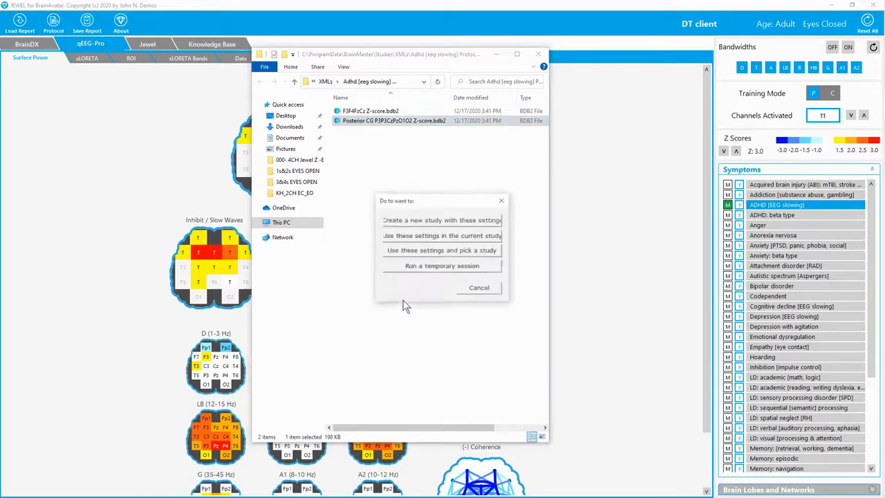
left_click(425, 225)
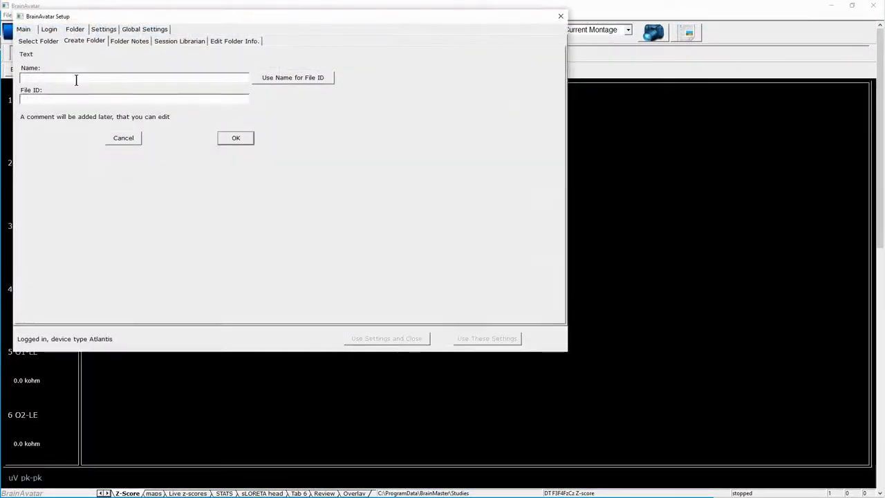
type("DT")
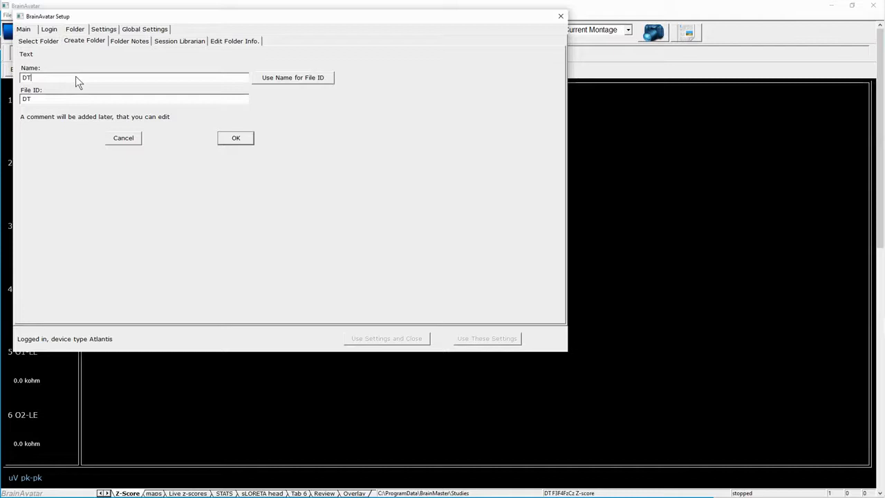
key("ctrl+v")
left_click(232, 138)
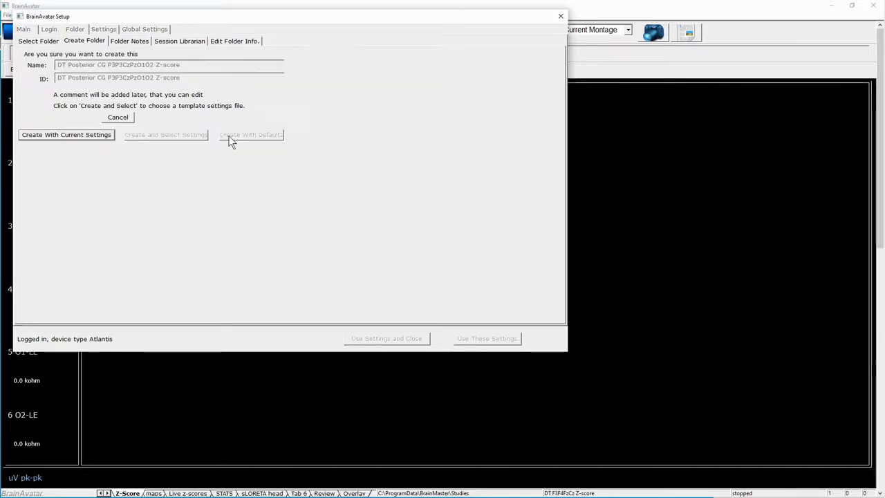
left_click(77, 135)
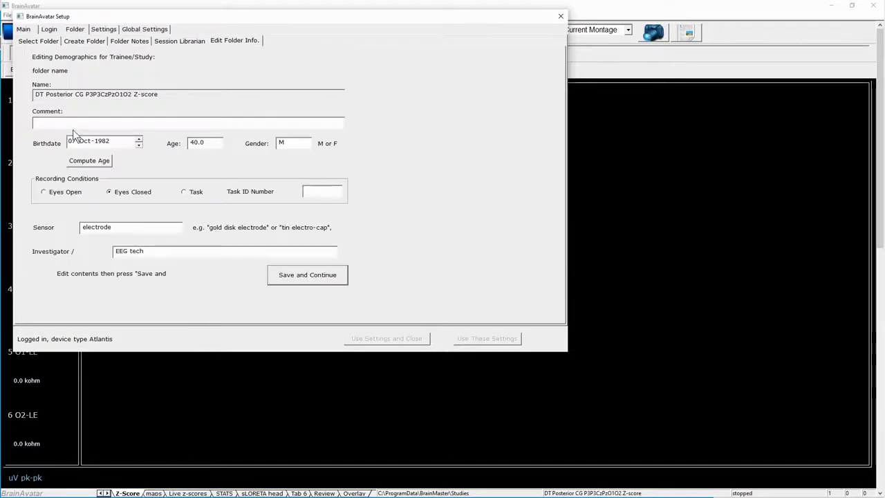
Set the trainee's age to 33 for the Posterior CG study and apply the settings, closing the setup
type("33")
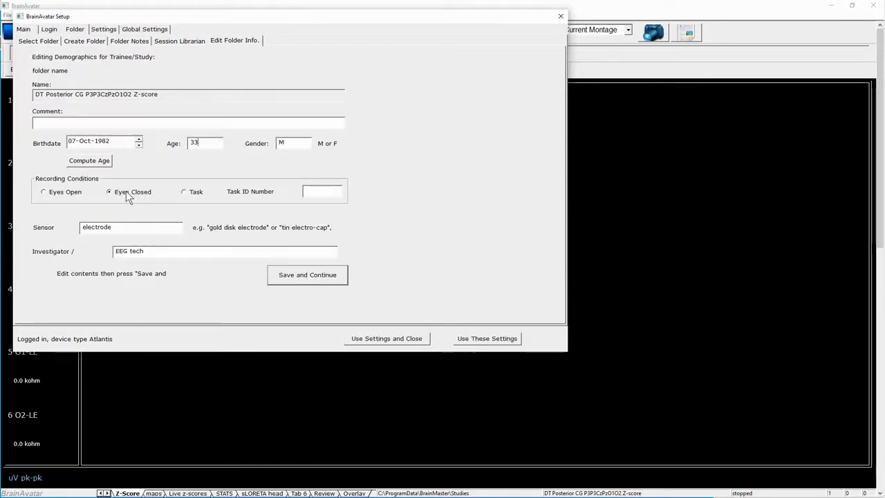
left_click(398, 338)
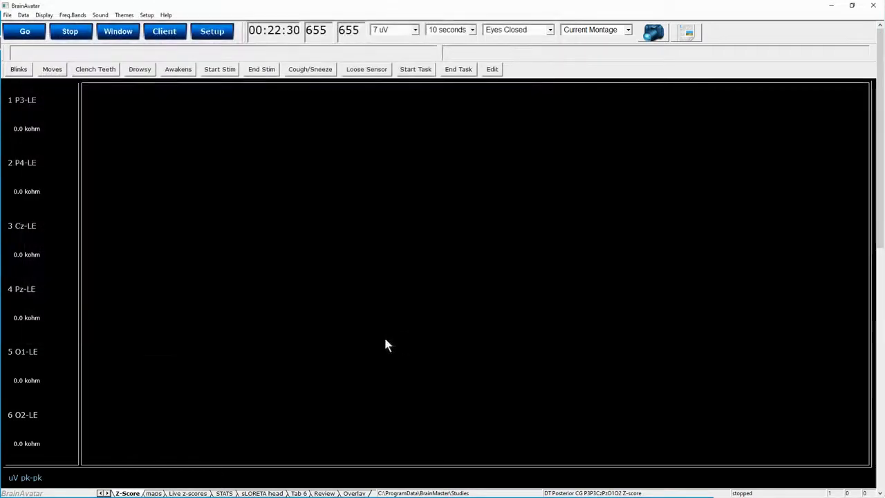
Examine the maps, live z-scores and stats displays of the Posterior CG study, and close BrainAvatar
left_click(153, 492)
left_click(188, 493)
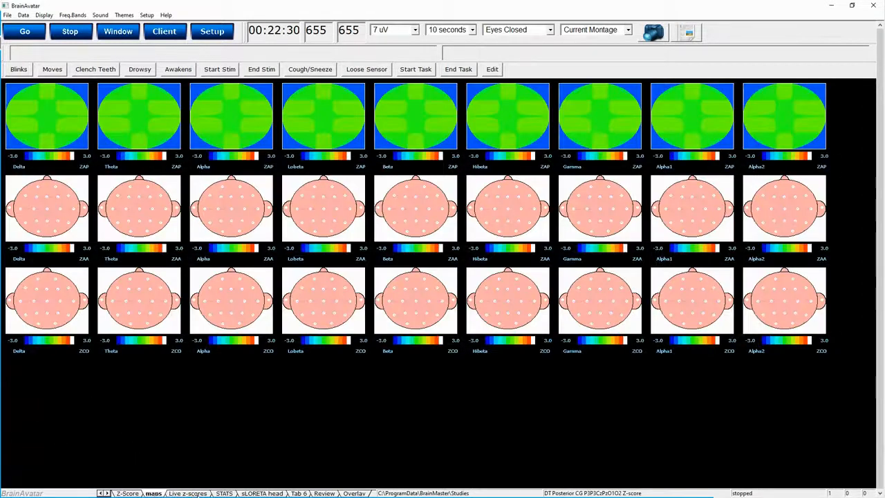
left_click(225, 493)
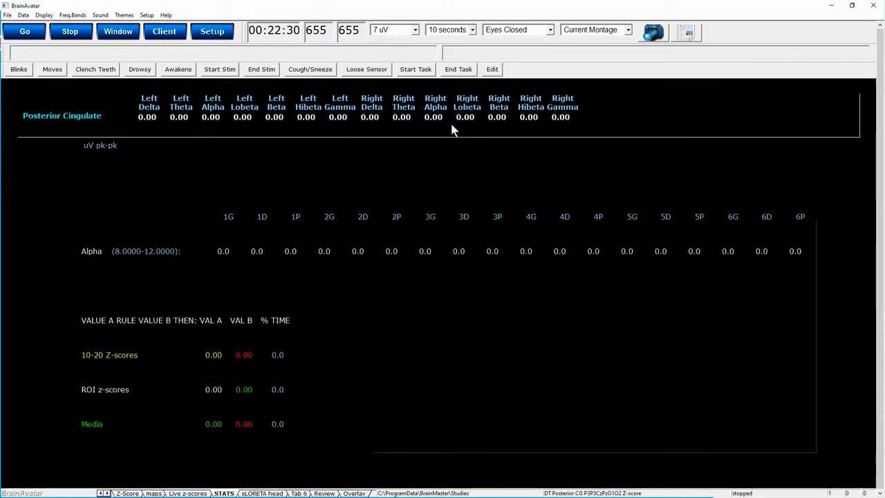
left_click(874, 6)
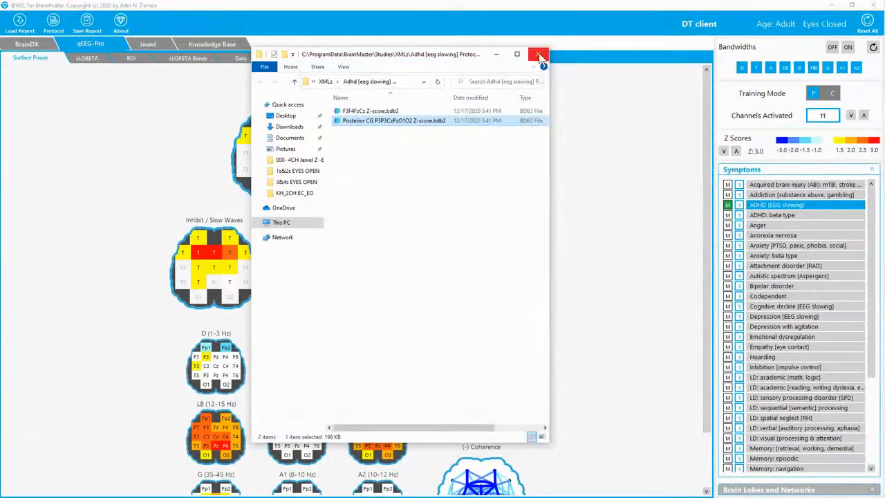
Close the current Z-score protocol folder and bring the other ADHD protocol folder, containing Fz-F3 DT,B,H.bdb2, into view
left_click(540, 57)
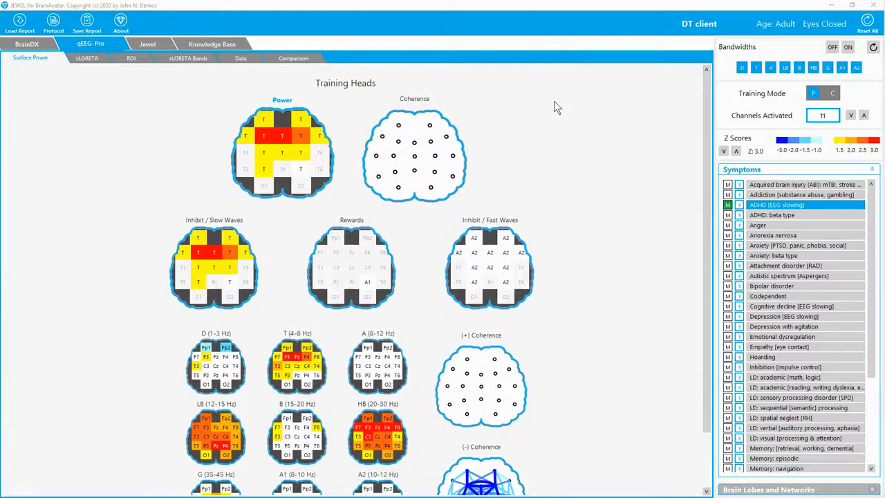
key("alt+Tab")
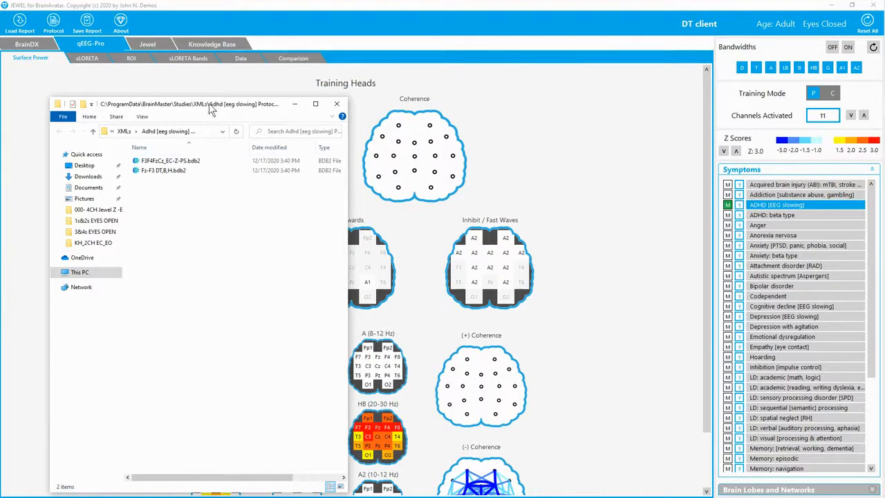
left_click_drag(211, 108, 265, 82)
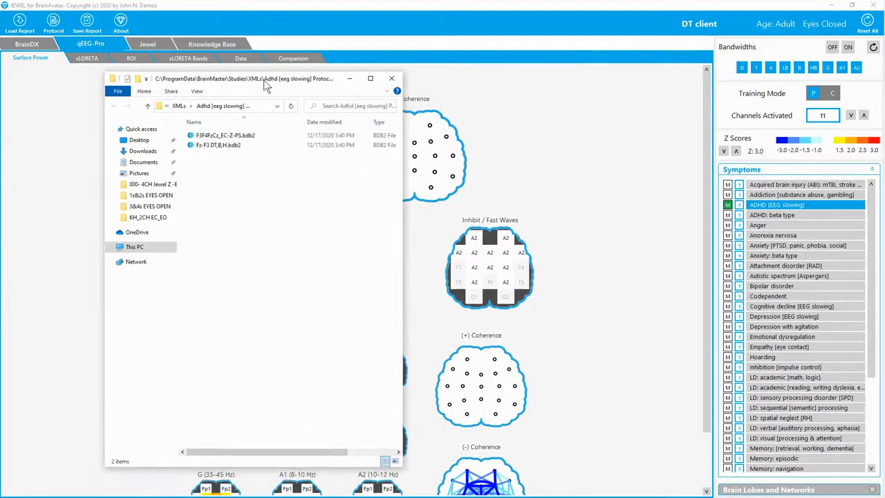
Copy the name of the Fz-F3 DT,B,H protocol file without its extension, leaving the file name unedited
left_click(215, 145)
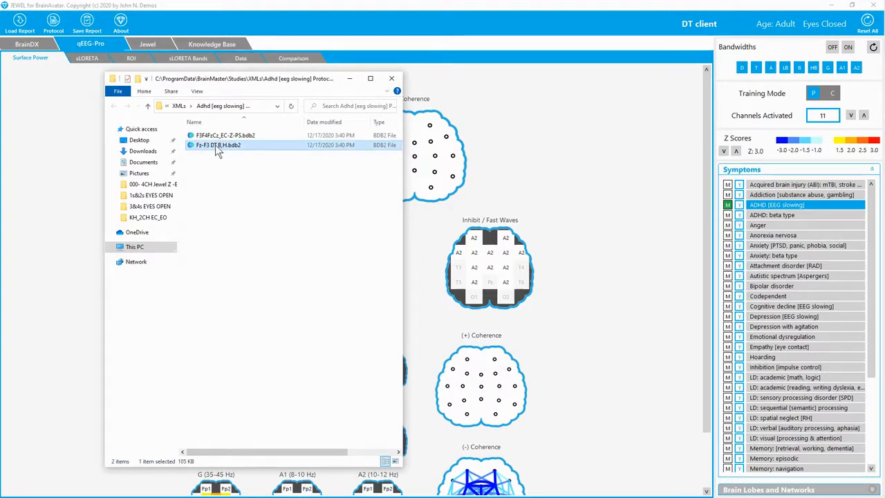
left_click(214, 145)
right_click(213, 145)
left_click(244, 174)
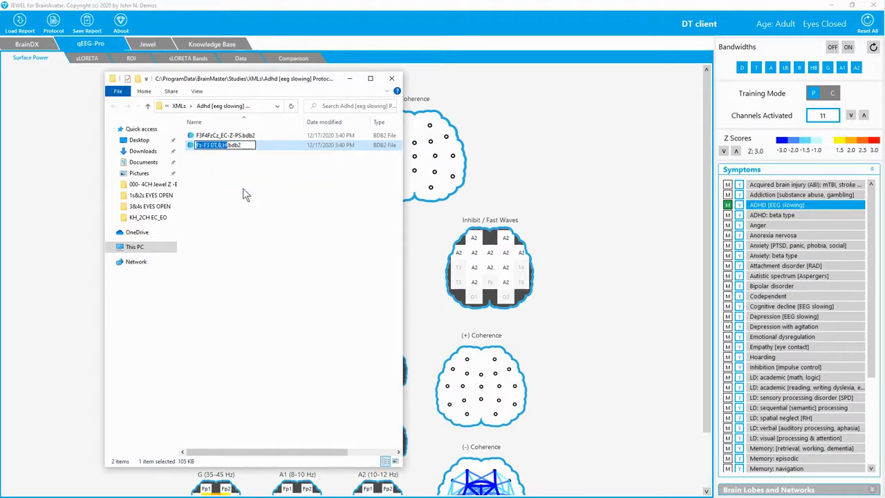
left_click(191, 148)
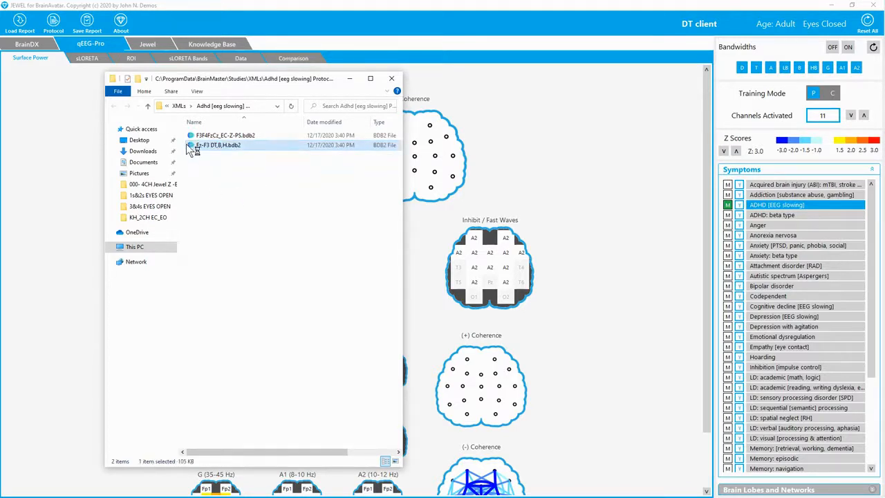
Open Fz-F3 DT,B,H.bdb2 in BrainAvatar as a new study, naming its folder DT Fz-F3 DT,B,H and creating it with the current settings
double_click(192, 147)
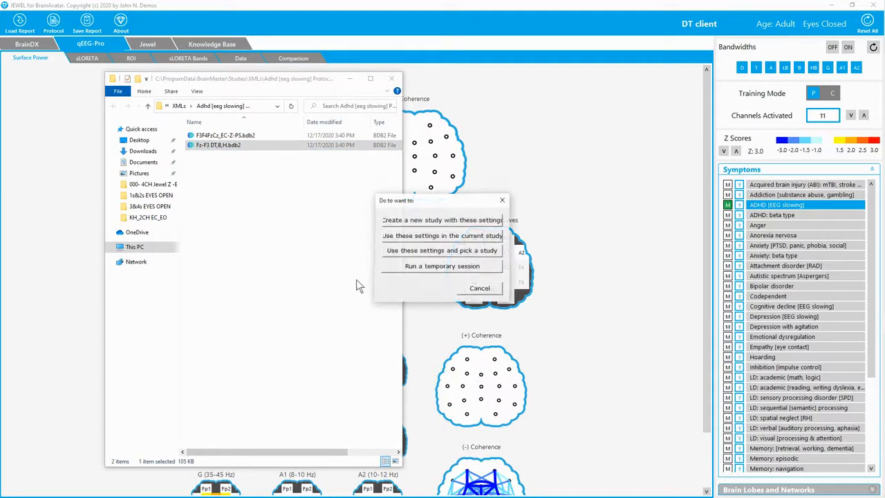
left_click(411, 222)
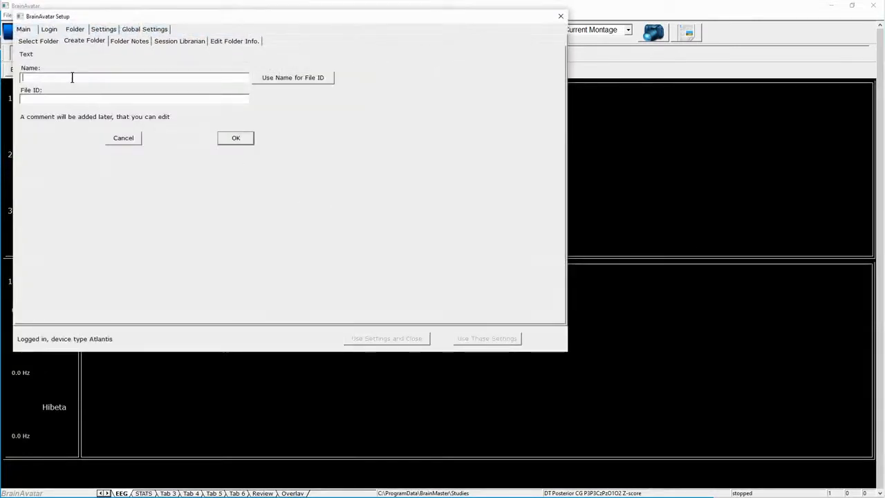
type("DT")
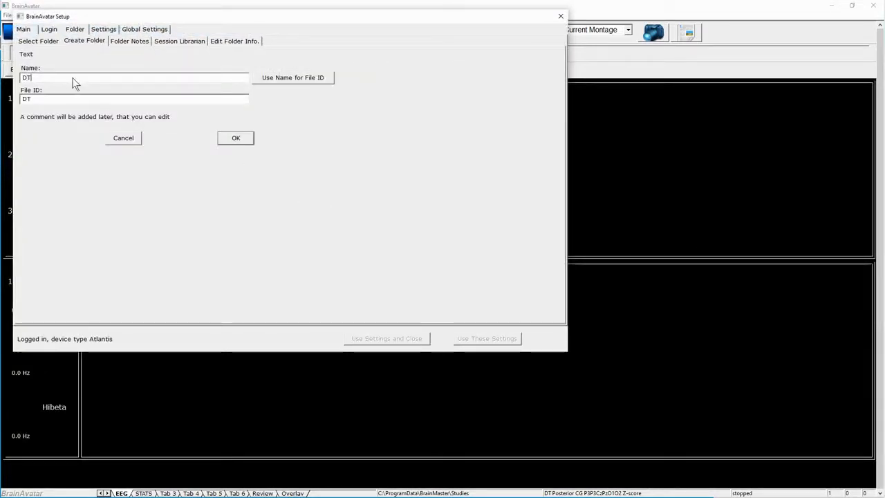
type(" Fz-F3 DT,B,H")
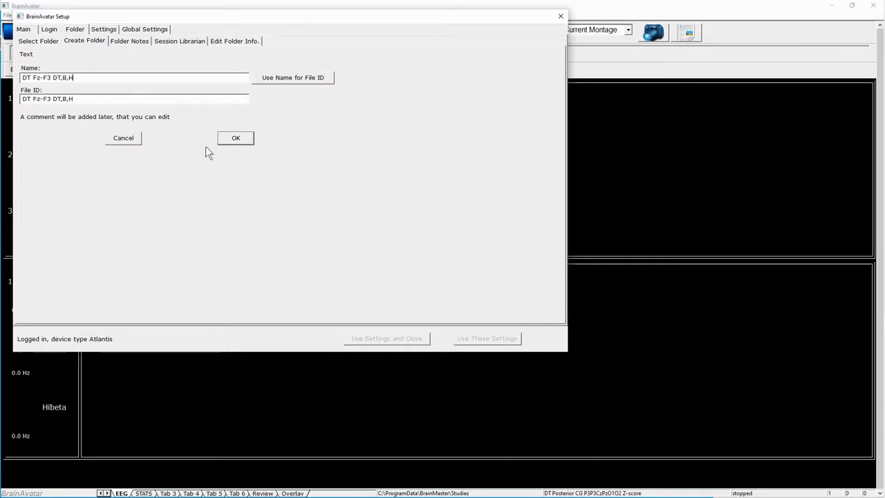
left_click(235, 137)
left_click(80, 133)
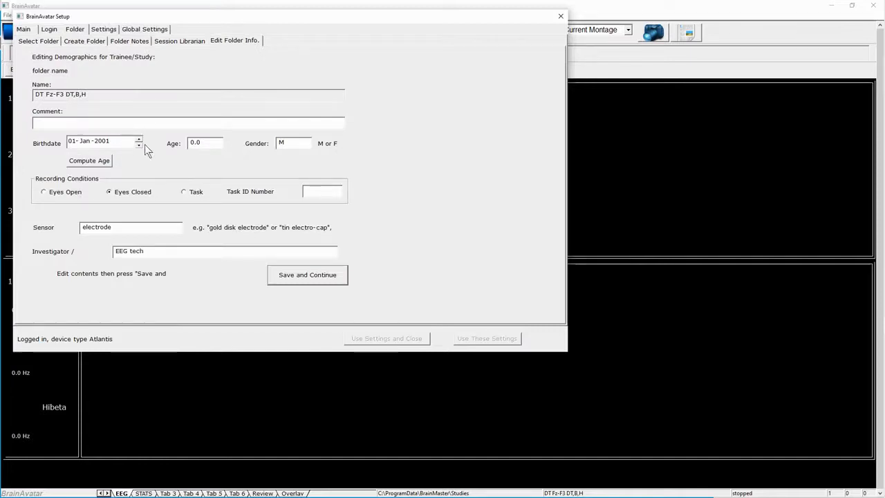
Set the trainee's age to 33 and the recording condition to Eyes Open, and apply the study settings
left_click_drag(206, 144, 122, 134)
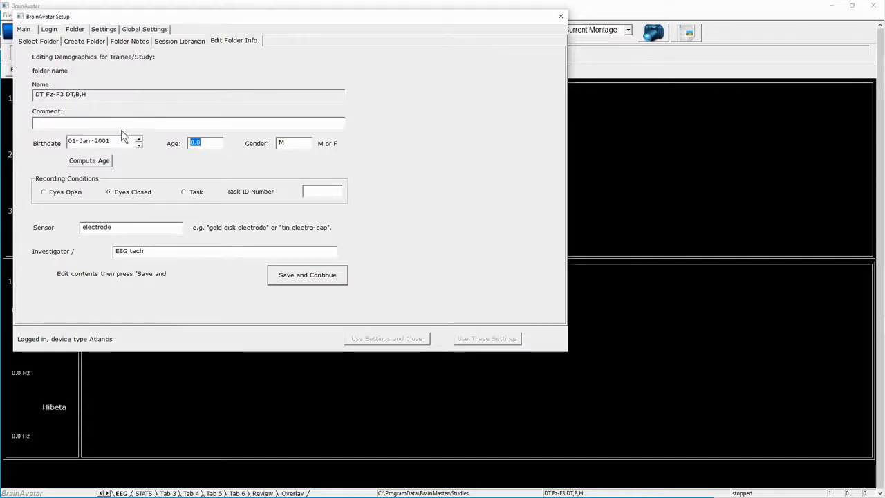
type("33")
left_click(65, 193)
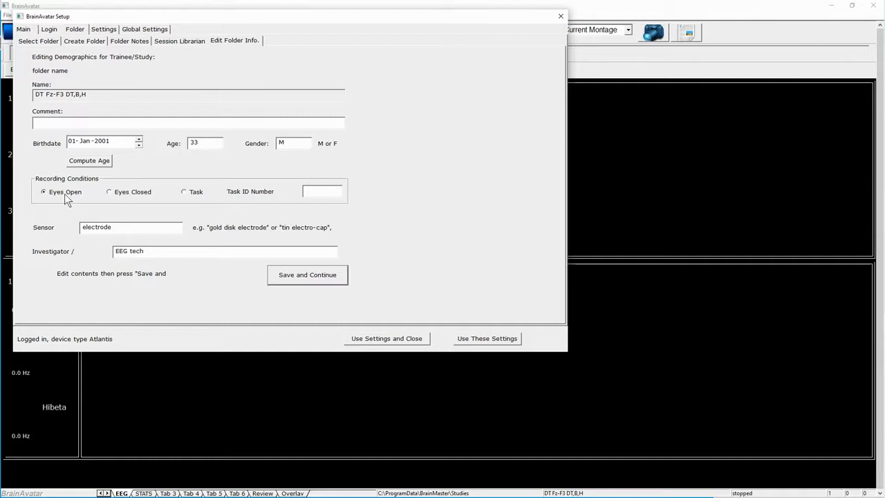
left_click(387, 338)
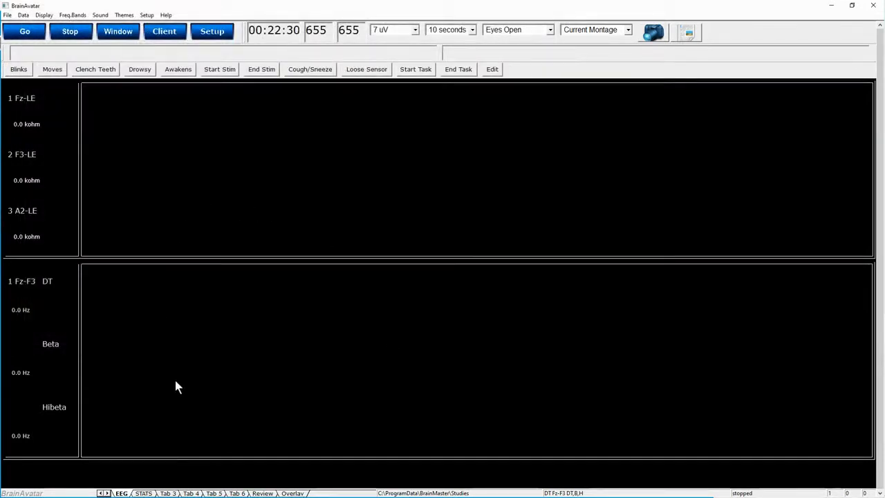
Examine the thermometers and training statistics of the Fz-F3 study, and close BrainAvatar
left_click(143, 493)
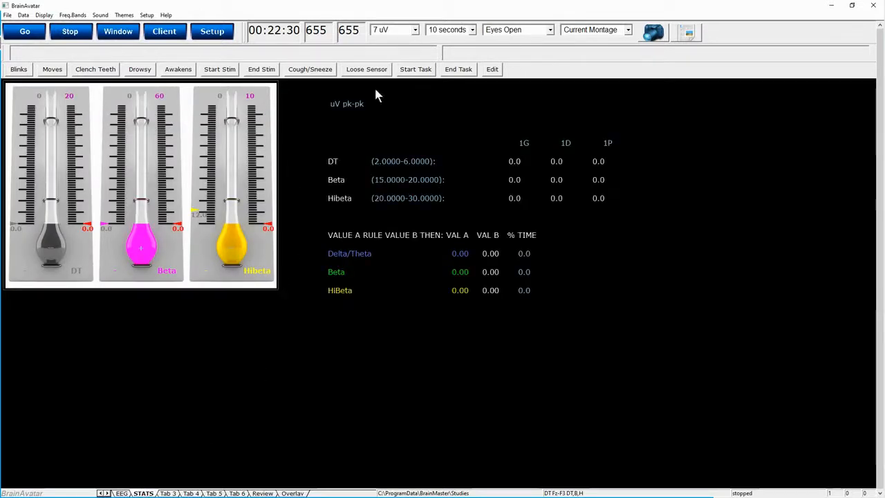
left_click(874, 8)
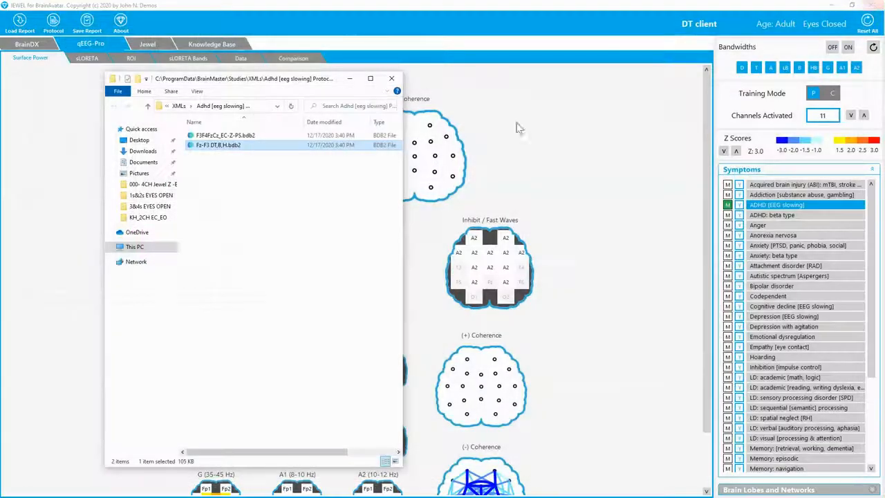
Copy the name of the F3F4FzCz_EC-Z-PS protocol file without its extension, leaving the file name unedited
left_click(217, 137)
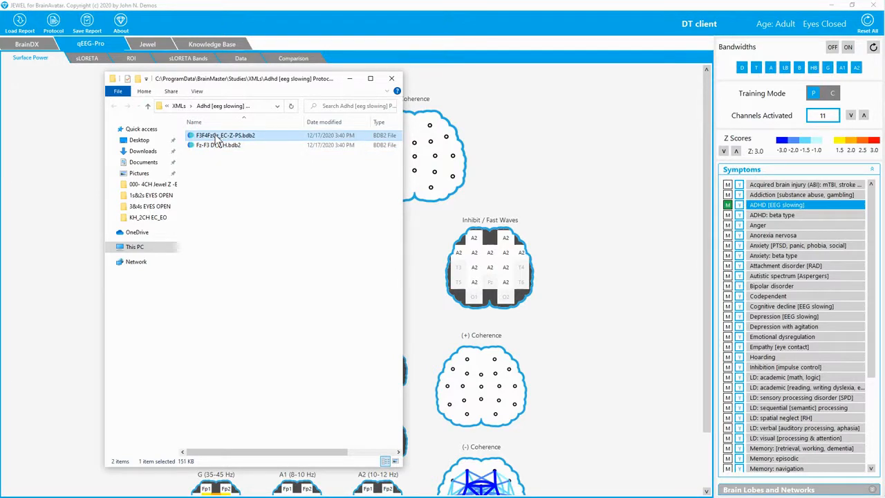
left_click(217, 136)
right_click(212, 139)
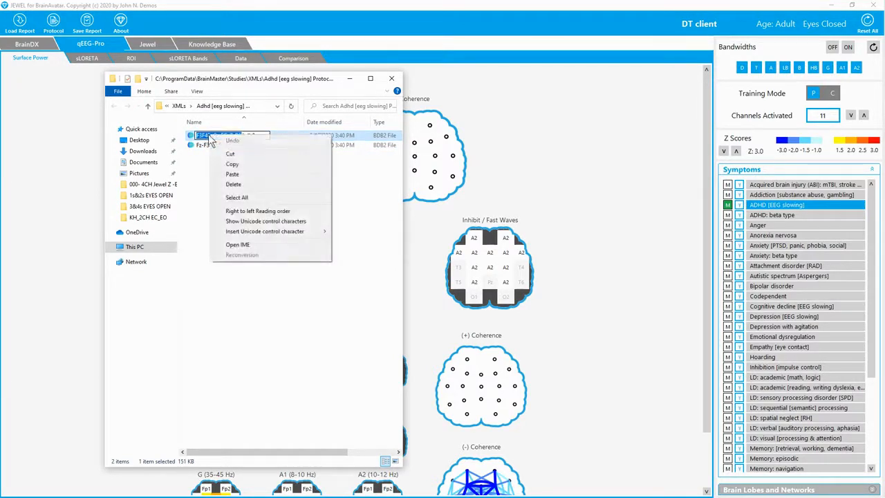
left_click(232, 174)
left_click(227, 227)
Open F3F4FzCz_EC-Z-PS.bdb2 in BrainAvatar as a new study, naming its folder DT F3F4FzCz_EC-Z-PS and creating it with the current settings
left_click(192, 136)
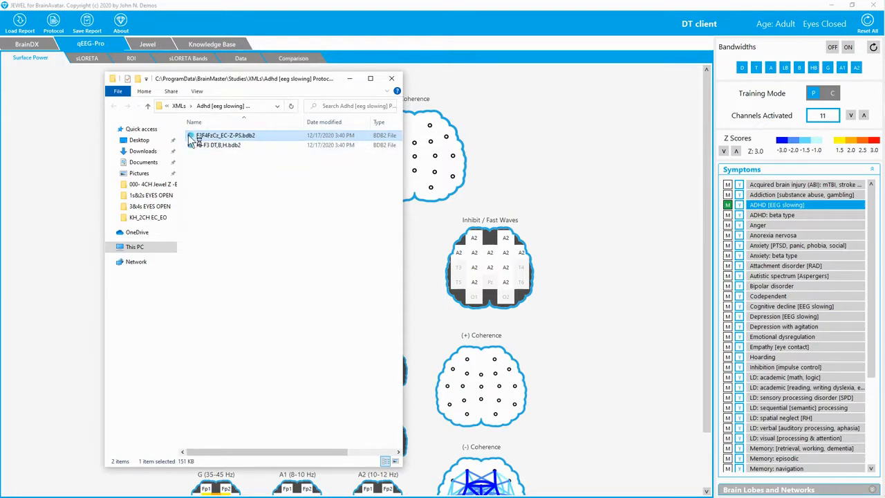
left_click_drag(192, 138, 392, 300)
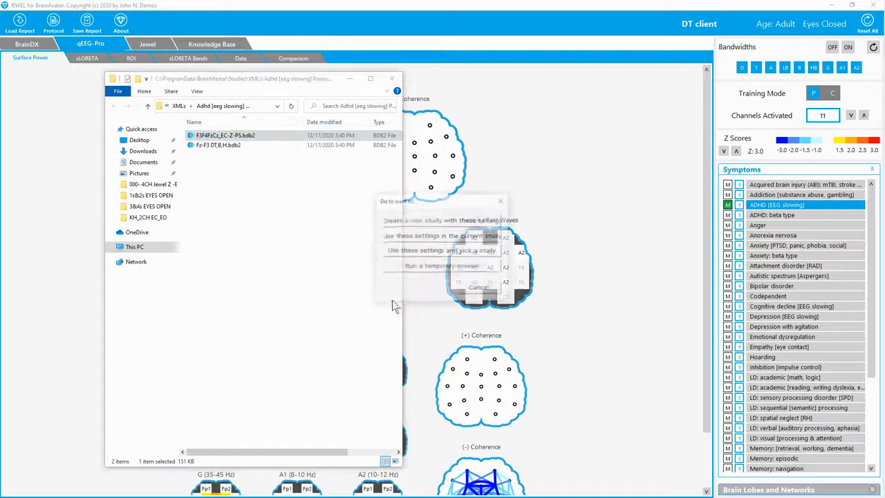
left_click(439, 221)
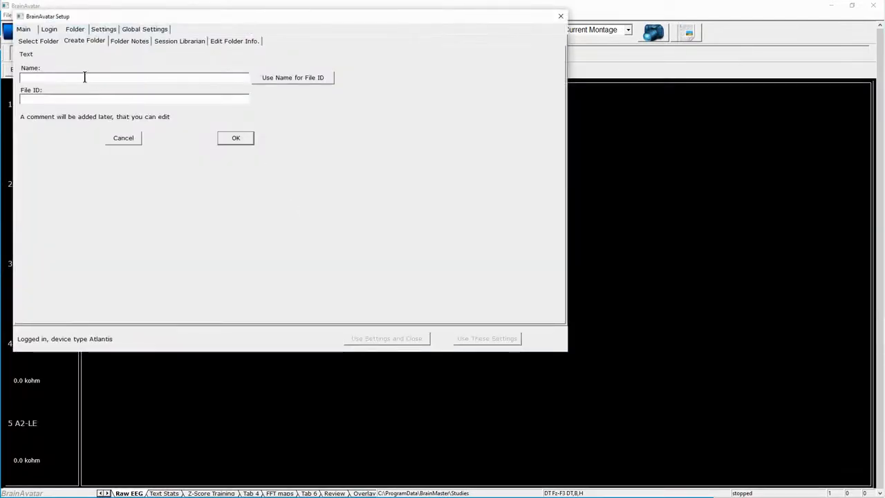
type("T F3F4FzCz_EC-Z-PS")
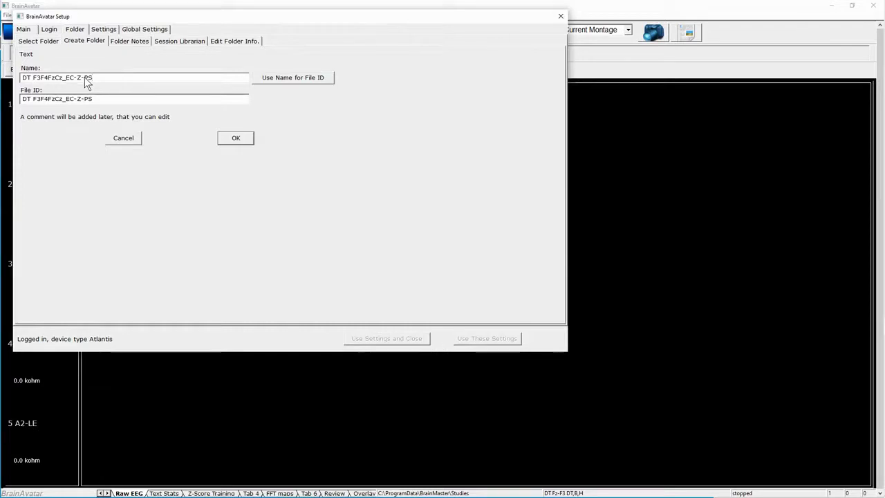
left_click(232, 138)
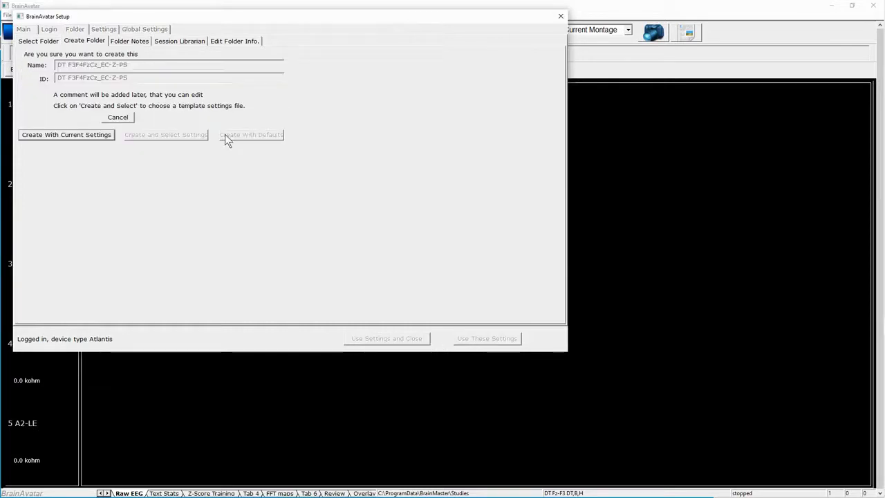
left_click(88, 135)
Apply age 33 and the Eyes Closed recording condition to the study, and close BrainAvatar and the protocol folder
left_click_drag(206, 143, 154, 141)
type("2")
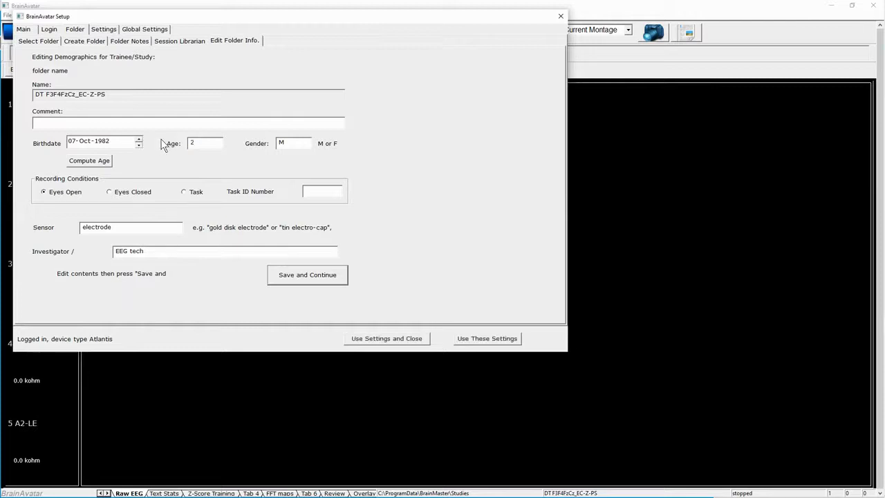
type("33")
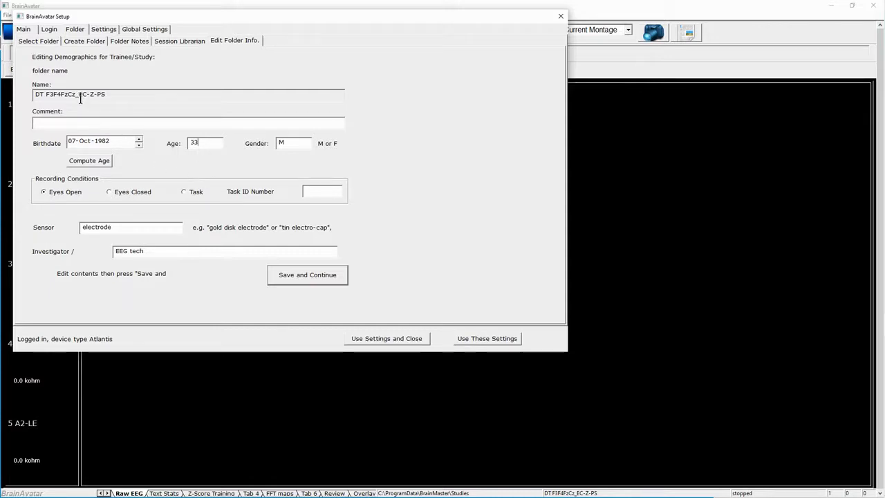
left_click(118, 192)
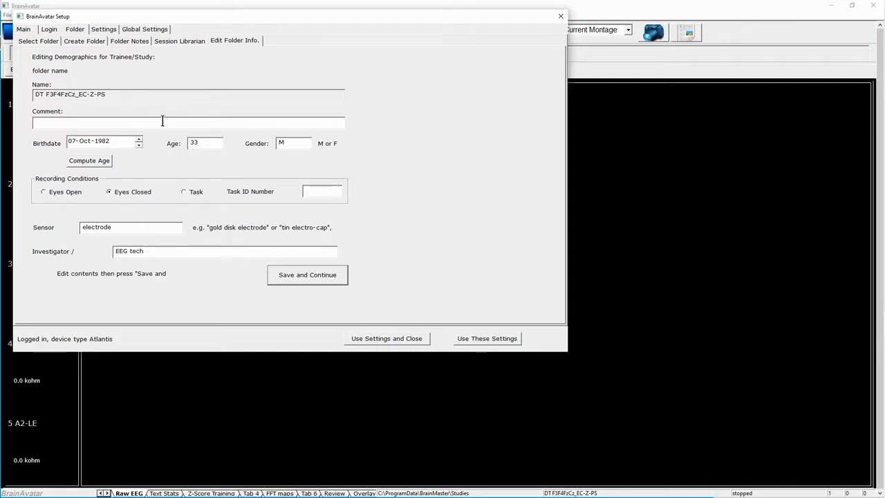
left_click(404, 340)
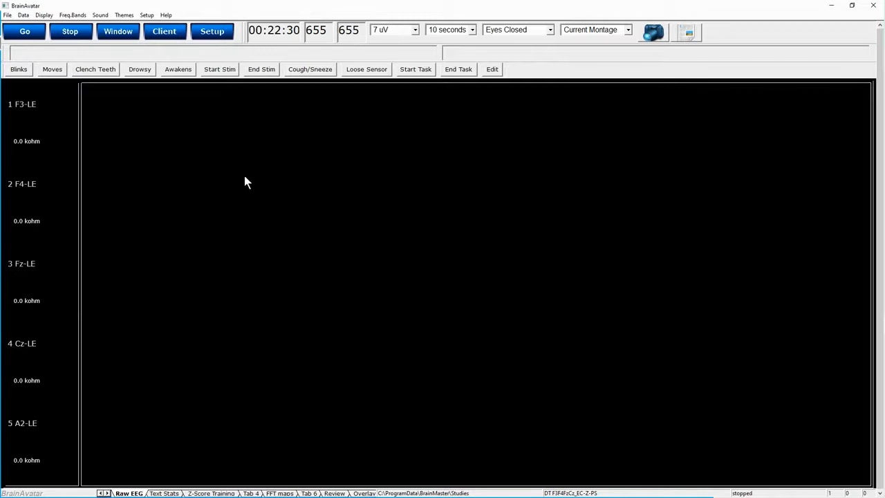
left_click(875, 7)
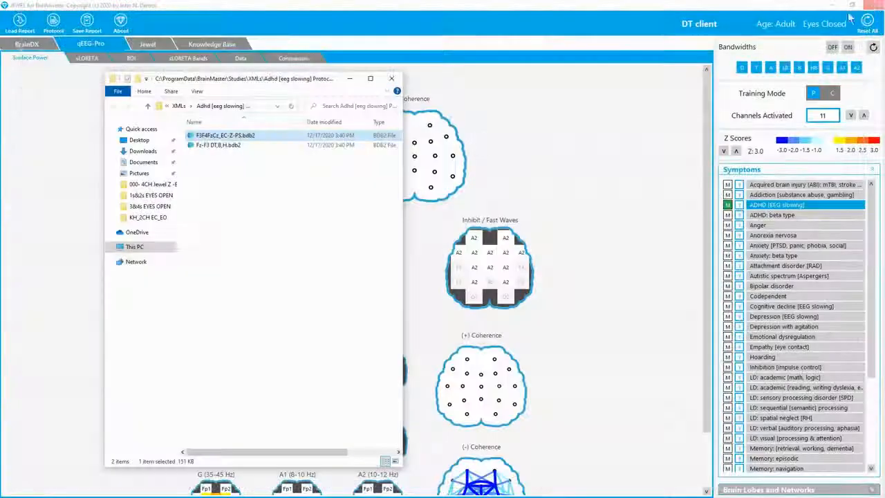
left_click(390, 80)
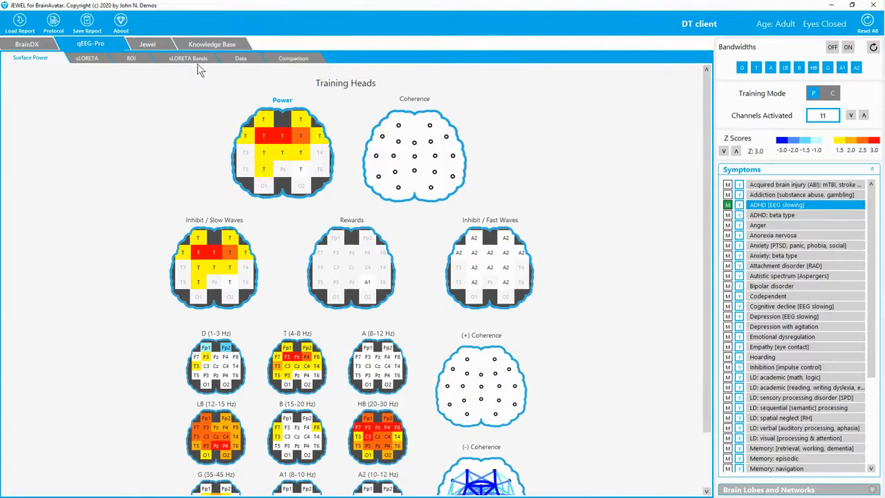
Create the Fz-Cz_F3-F4 SS inhibit Theta protocol from the ADHD [EEG Slowing Type] topic of Jewel's Knowledge Base
left_click(208, 45)
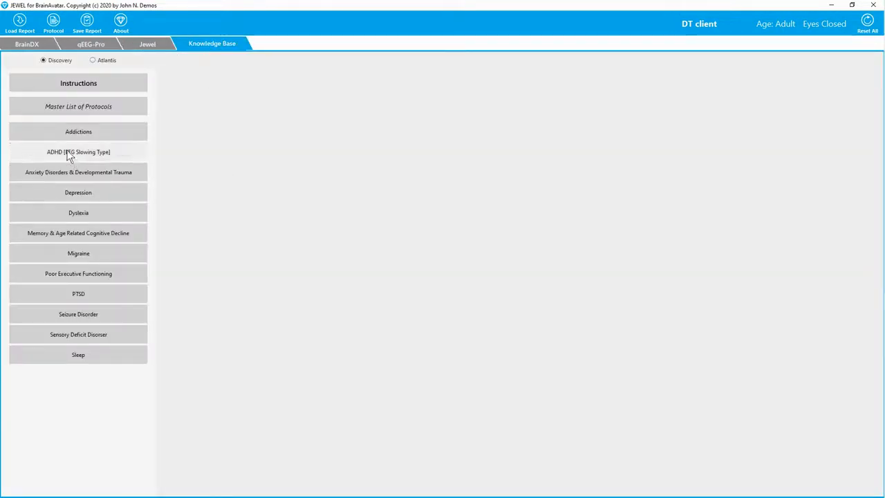
left_click(98, 105)
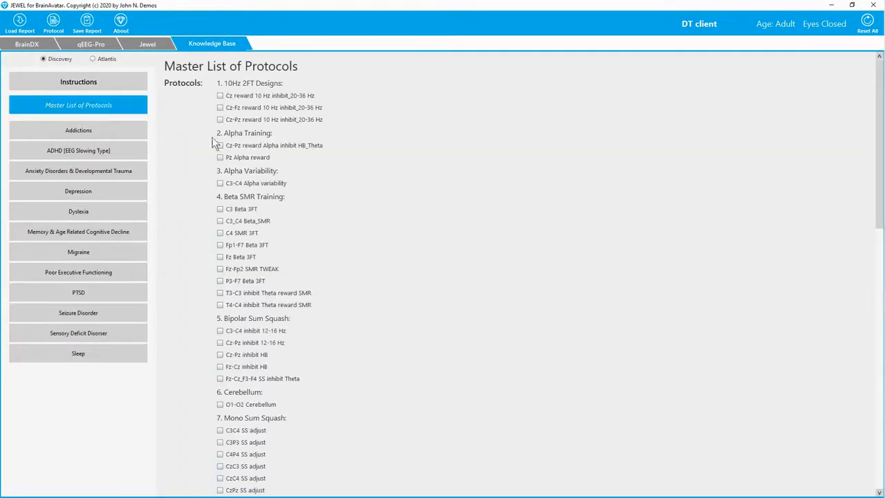
scroll(363, 166, "down", 10)
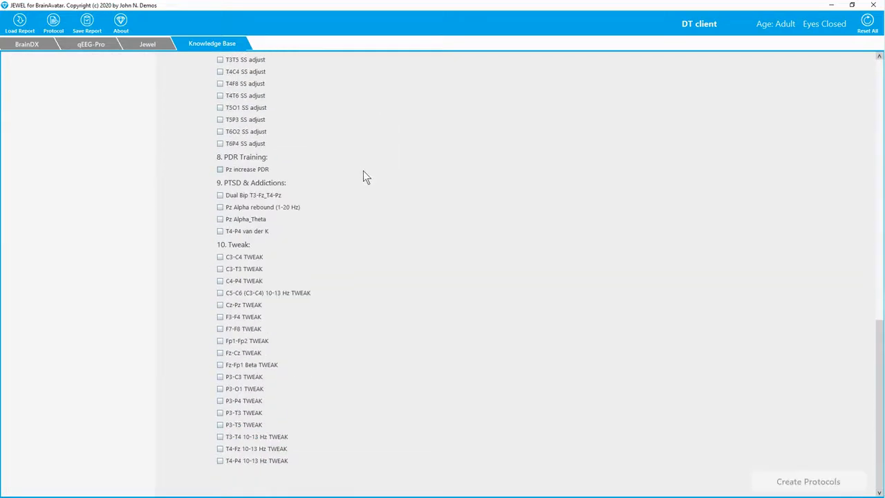
scroll(215, 157, "up", 10)
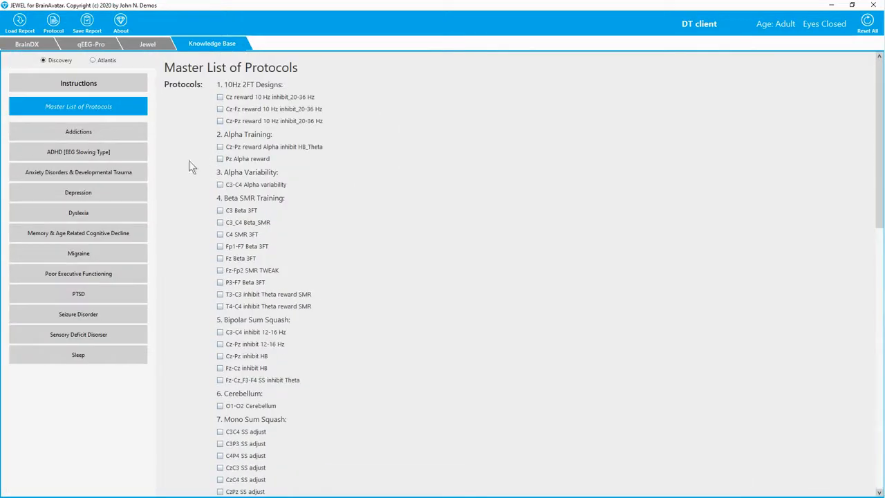
left_click(82, 152)
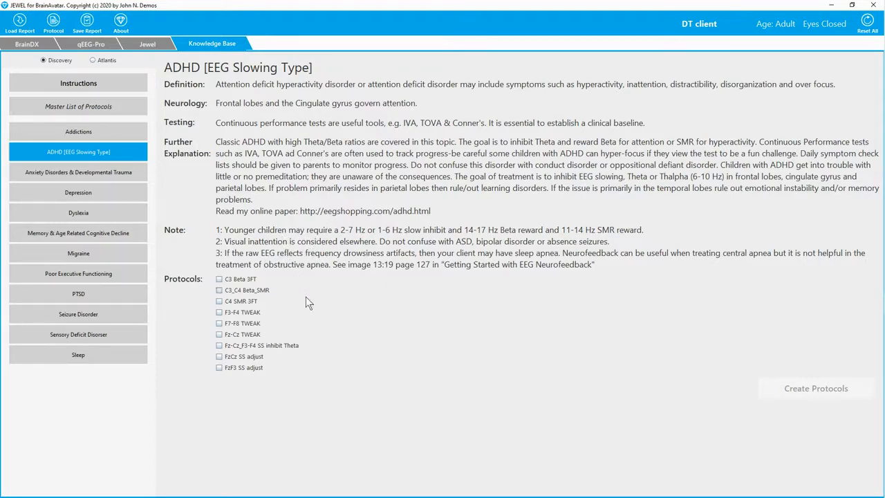
left_click(220, 345)
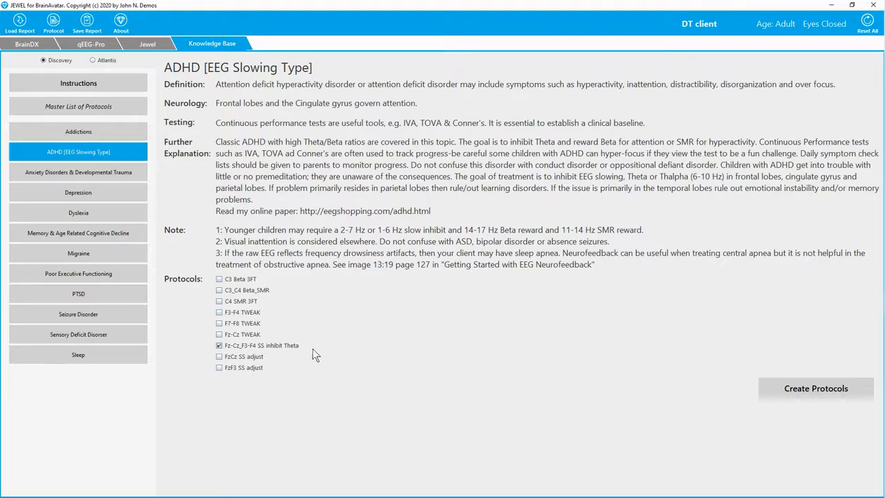
left_click(806, 388)
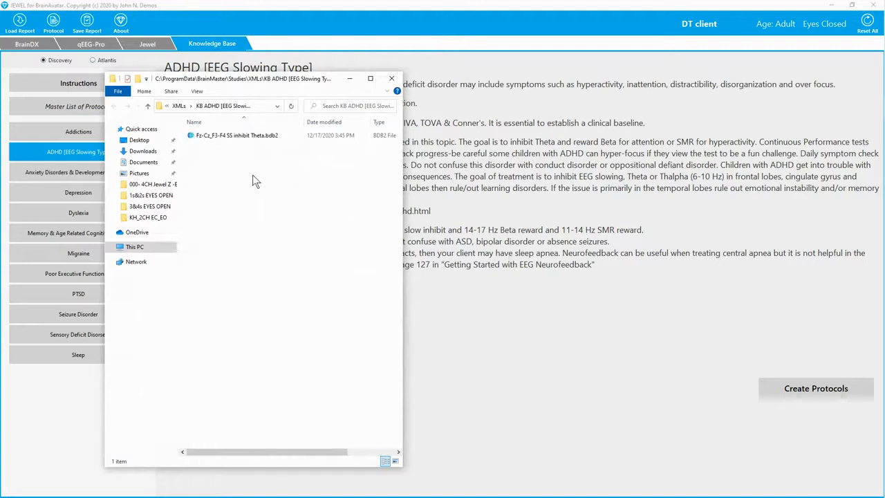
Copy the name of the Fz-Cz_F3-F4 SS inhibit Theta protocol file without its extension, leaving the file name unedited
left_click(231, 136)
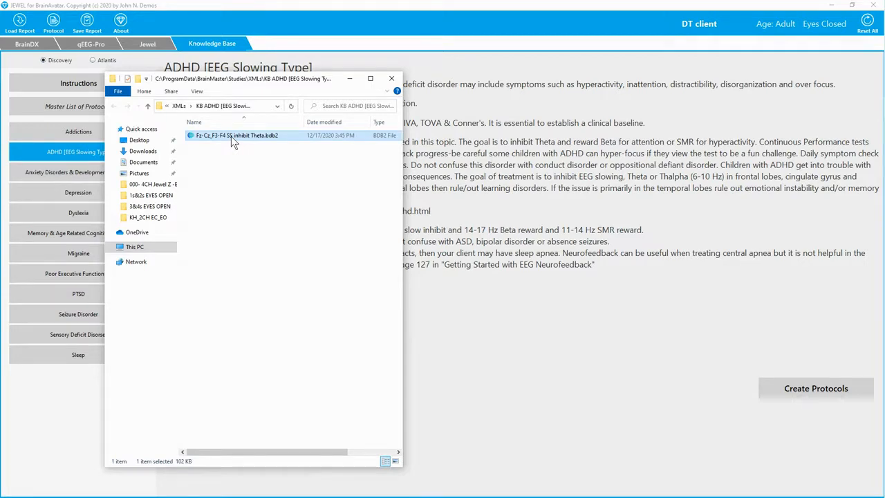
left_click(231, 136)
right_click(232, 138)
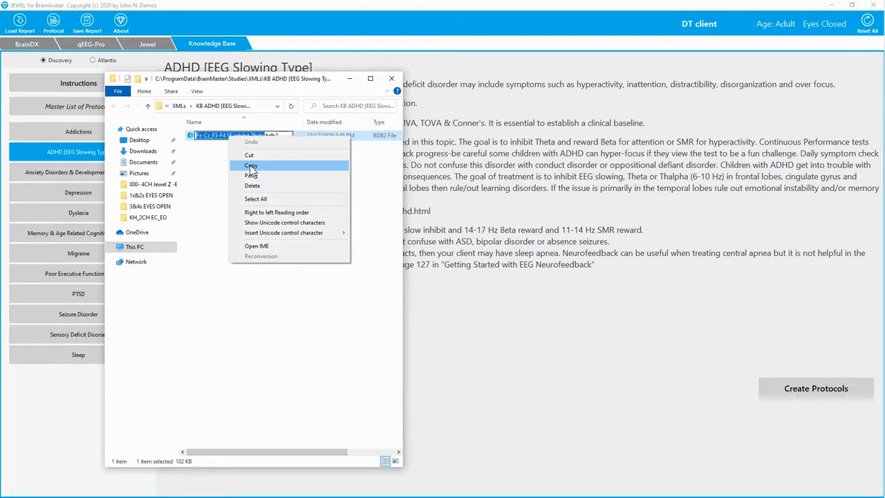
left_click(251, 167)
left_click(231, 200)
Open the Fz-Cz_F3-F4 protocol in BrainAvatar as a new study with current settings, naming its folder DT Fz-Cz_F3-F4 SS inhibit Theta
left_click(193, 140)
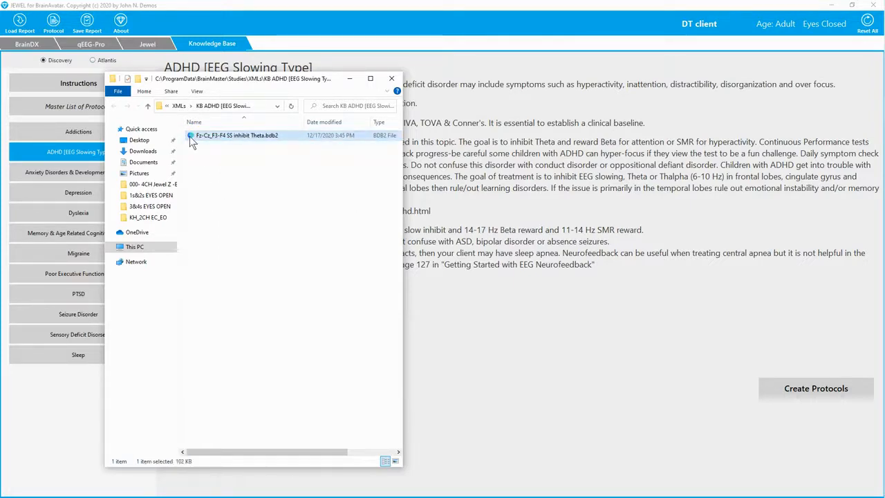
double_click(191, 137)
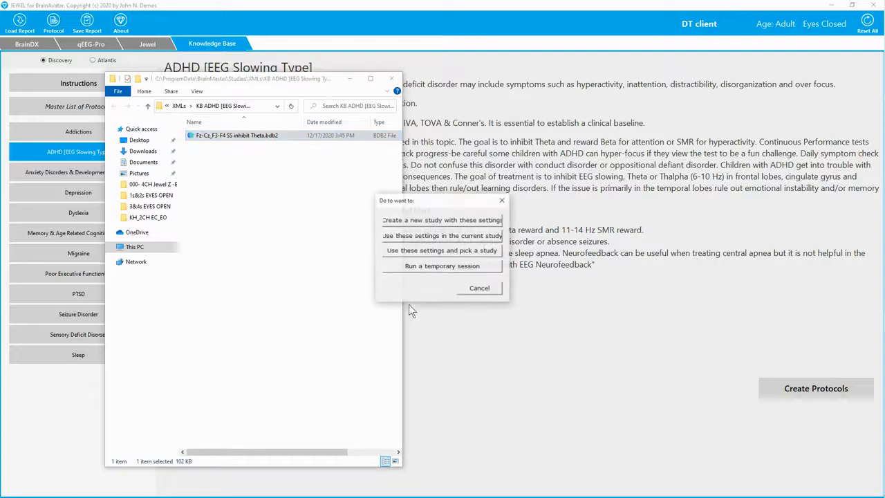
left_click(435, 220)
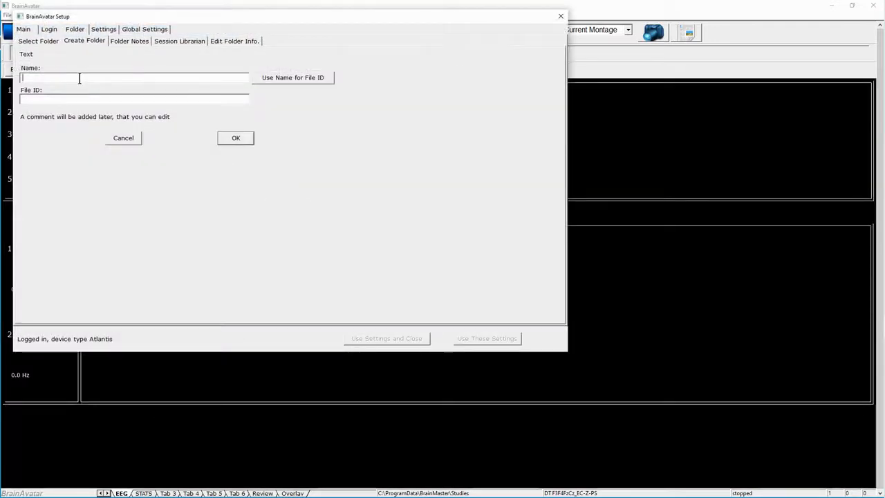
type("DT")
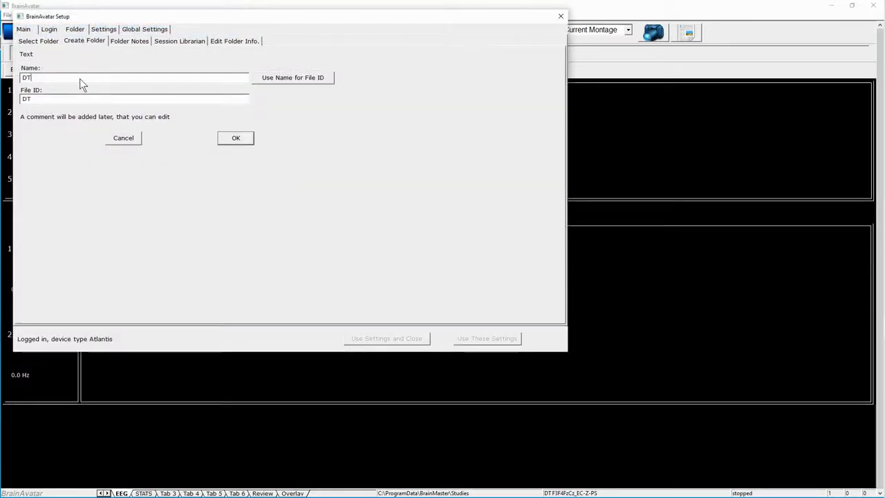
right_click(63, 76)
left_click(104, 116)
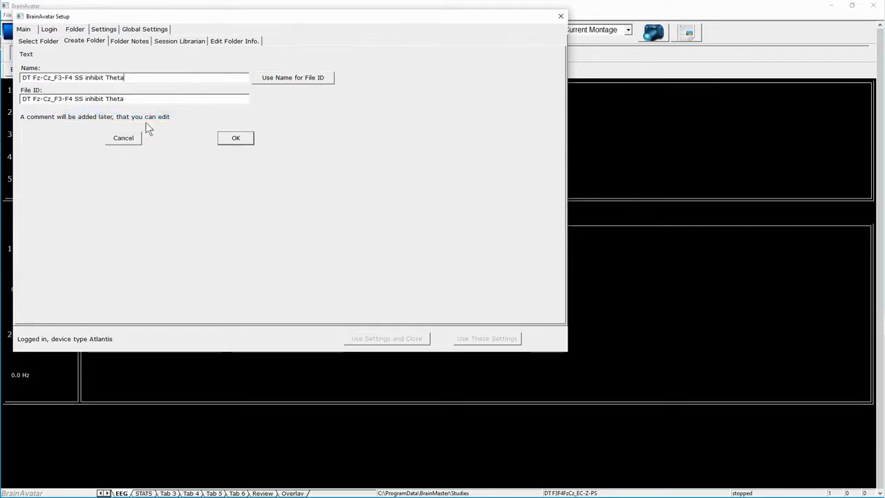
left_click(230, 138)
left_click(78, 136)
Apply age 33 and the Eyes Open recording condition to the study, and close BrainAvatar and the protocol folder
left_click_drag(212, 145, 94, 138)
type("33")
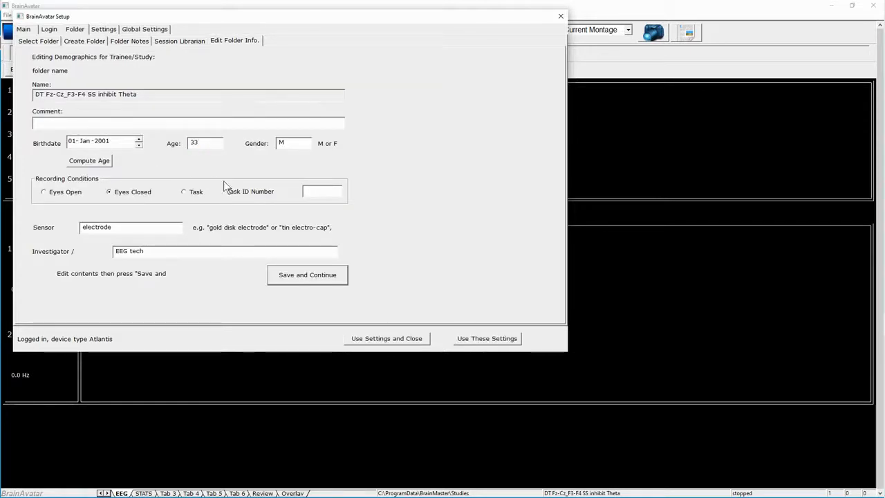
left_click(74, 192)
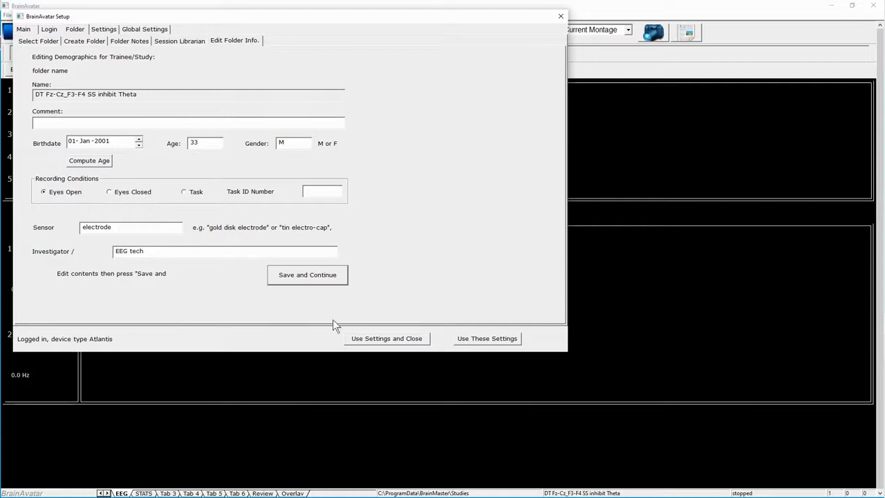
left_click(387, 338)
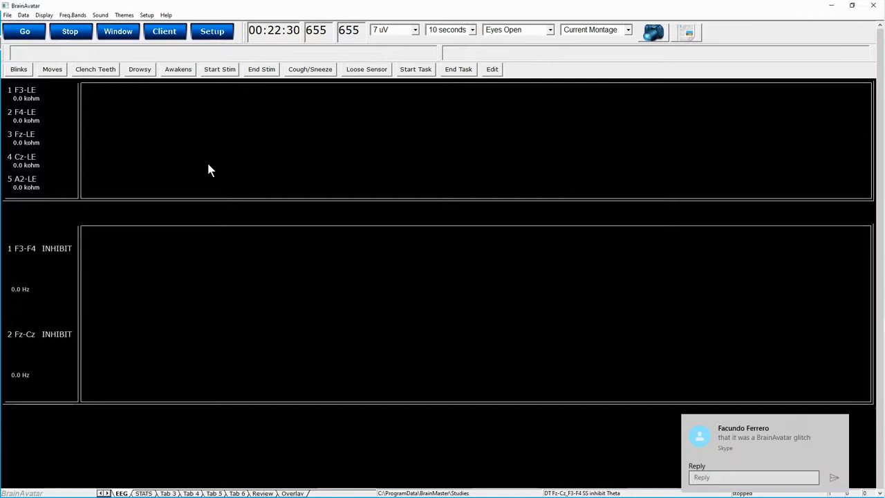
mouse_move(874, 8)
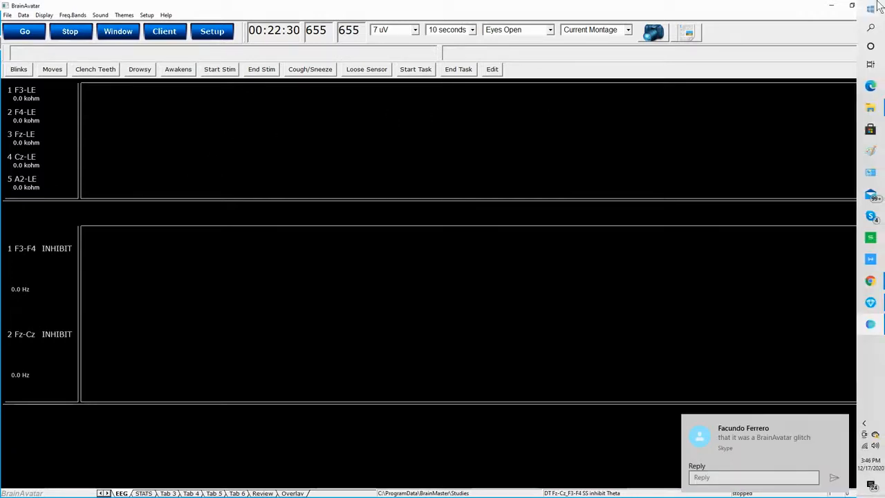
left_click(873, 7)
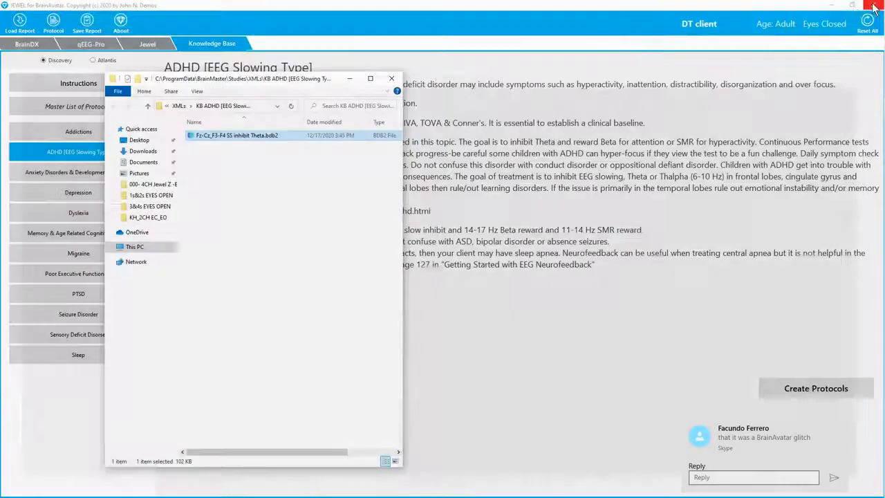
left_click(391, 78)
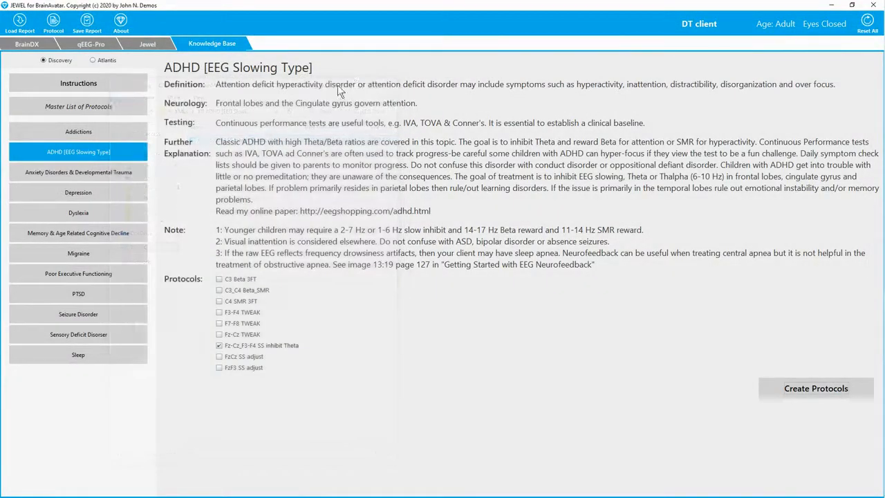
left_click(96, 46)
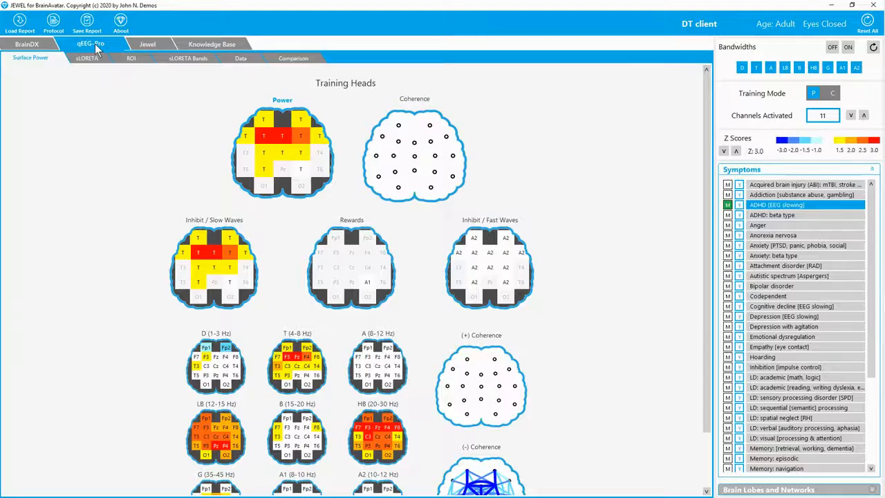
left_click(148, 43)
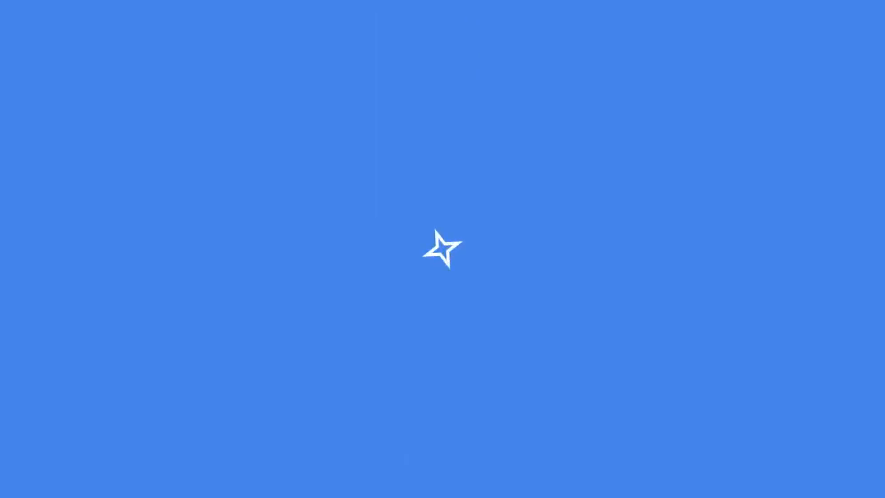